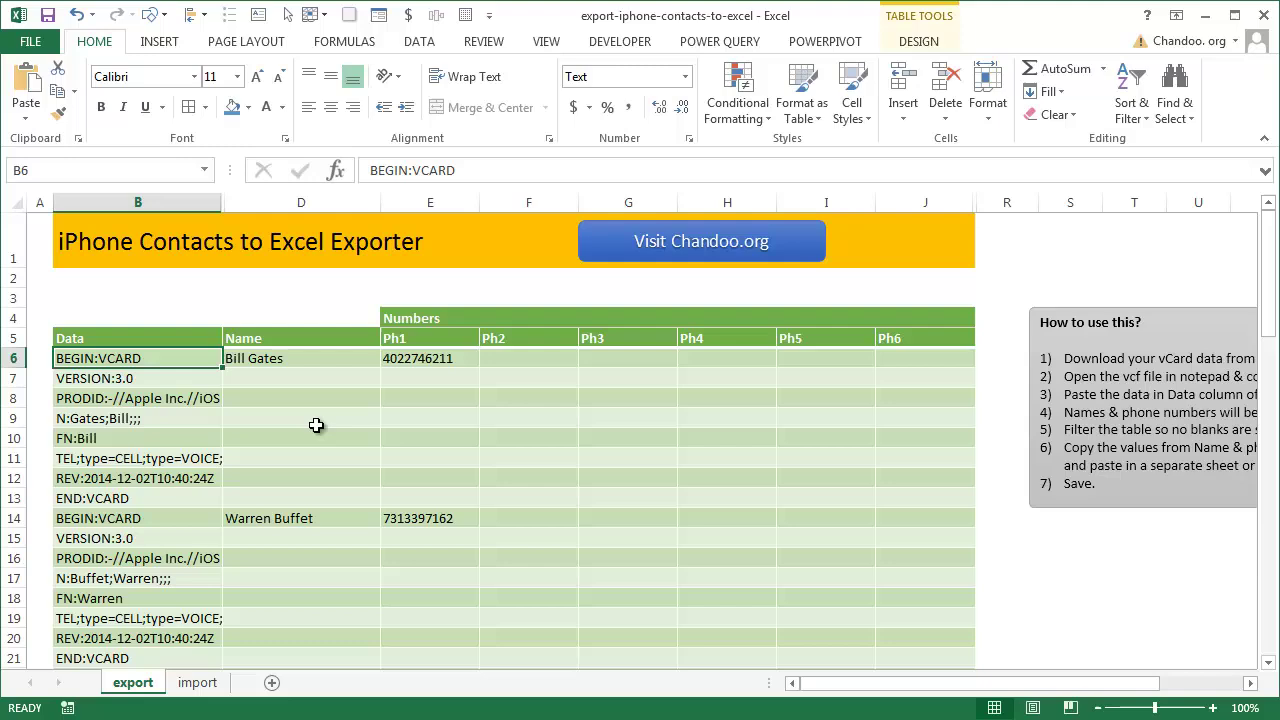
Scroll through the export table to review the parsed contact names and phone numbers
scroll(316, 425, "down", 2)
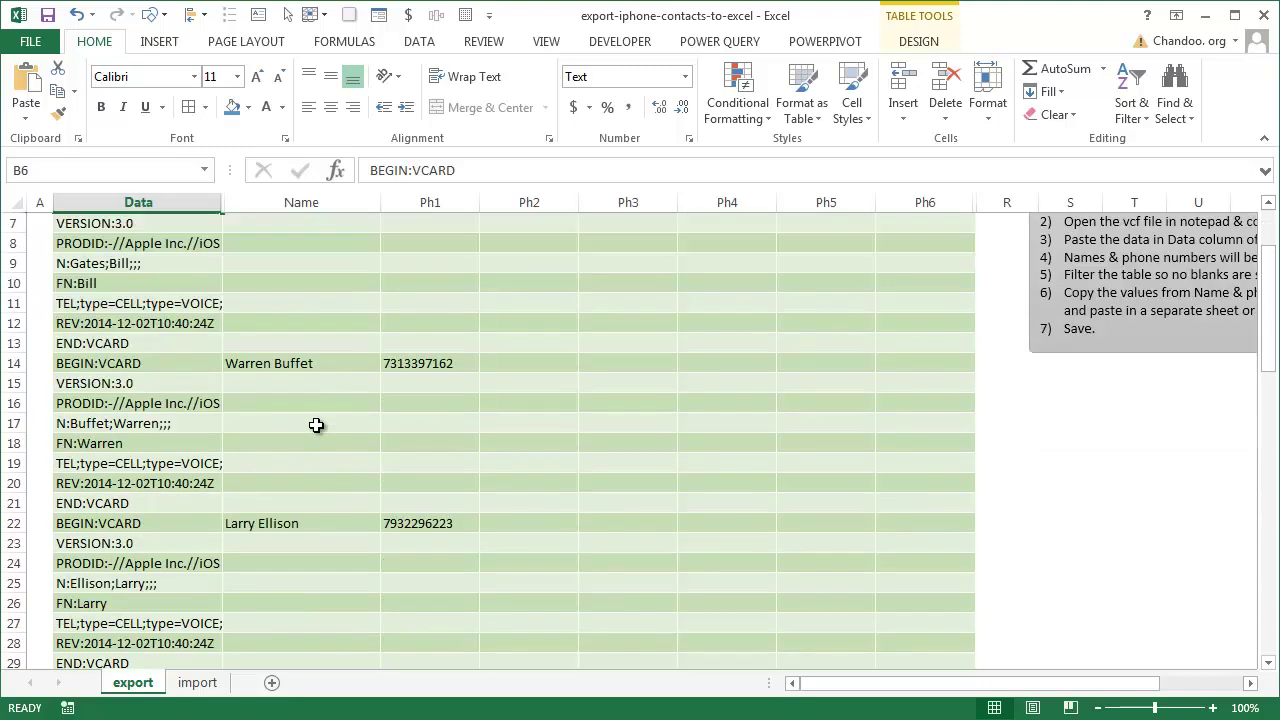
scroll(316, 425, "up", 2)
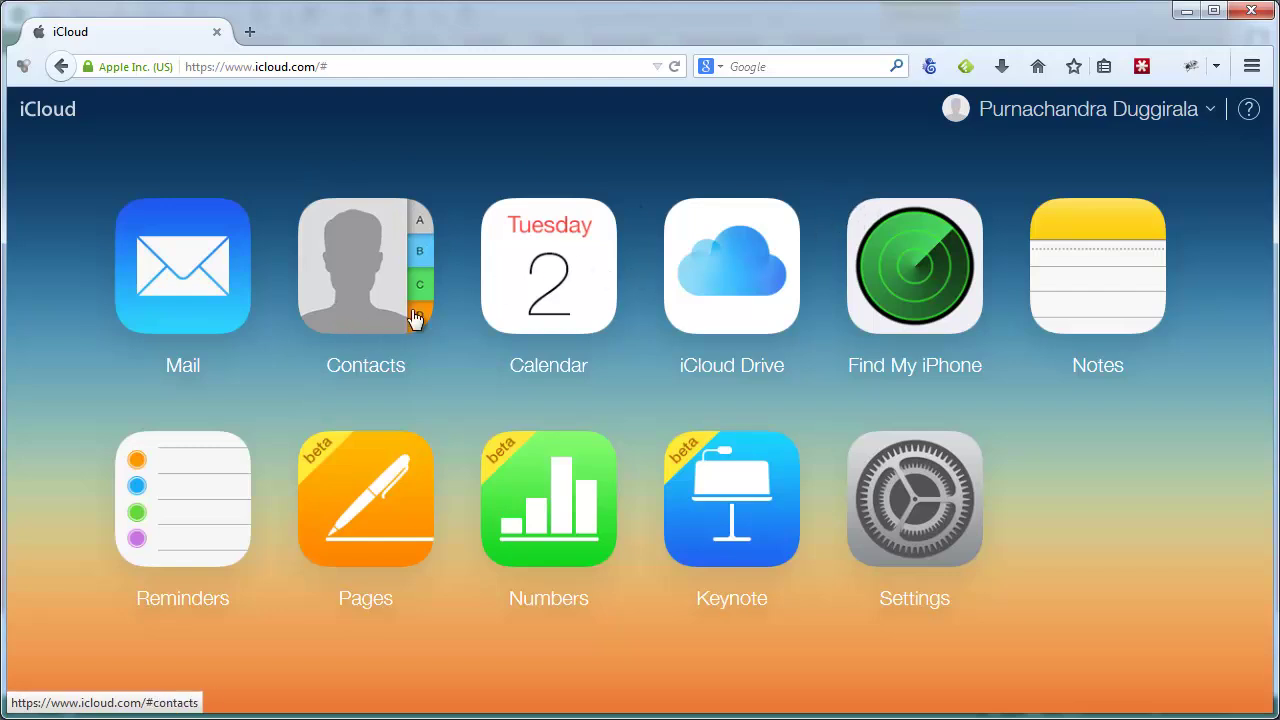
Open iCloud Contacts, select all 418 contacts, and minimize the browser to return to Excel
left_click(352, 272)
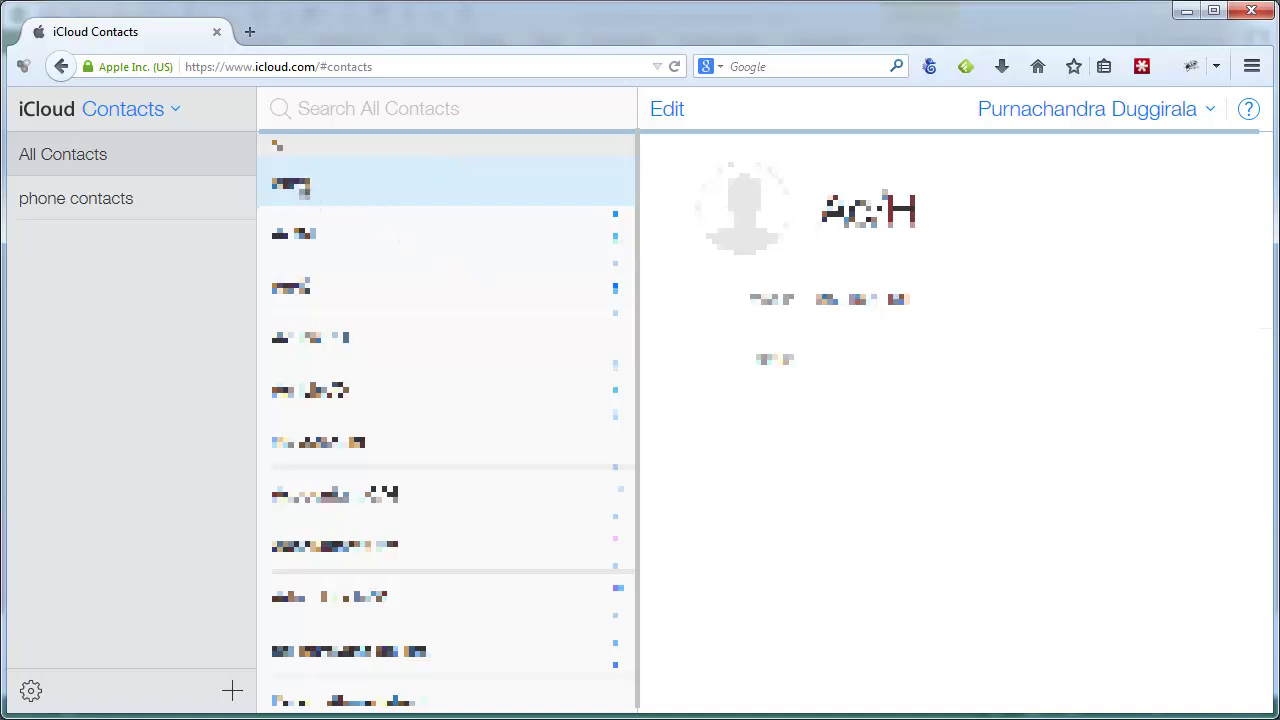
left_click_drag(636, 270, 636, 700)
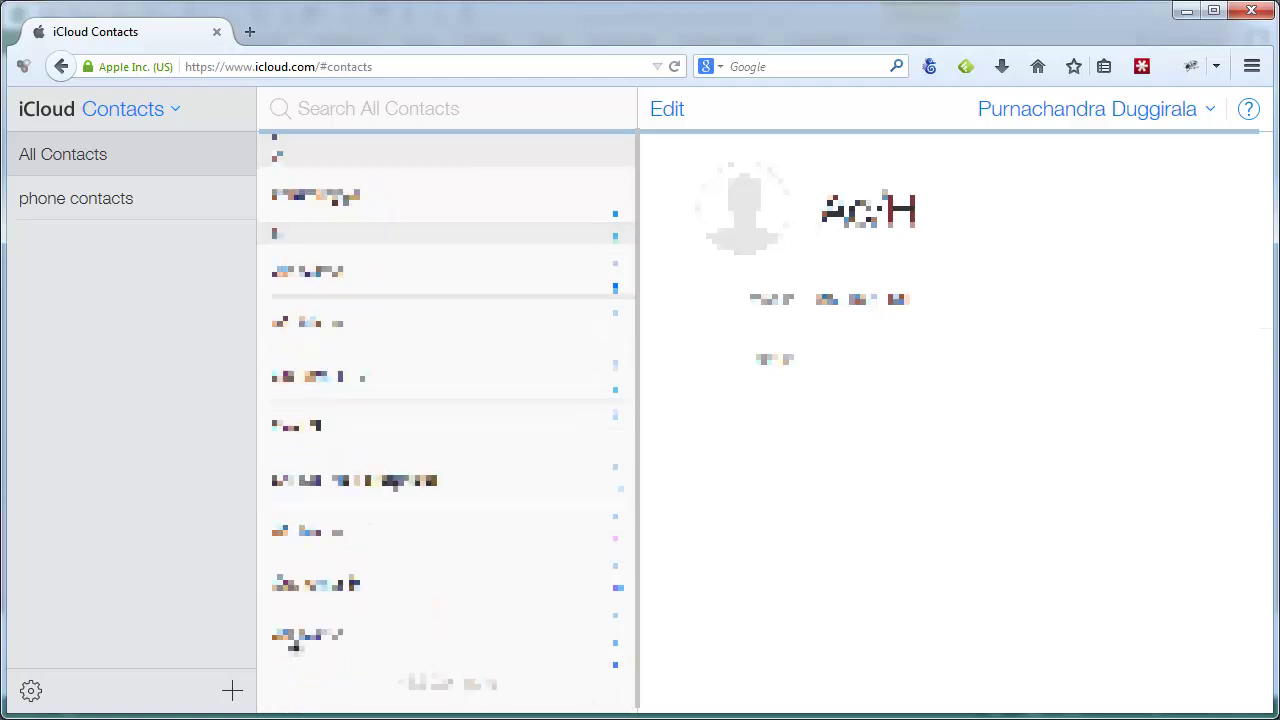
left_click(305, 645, "shift")
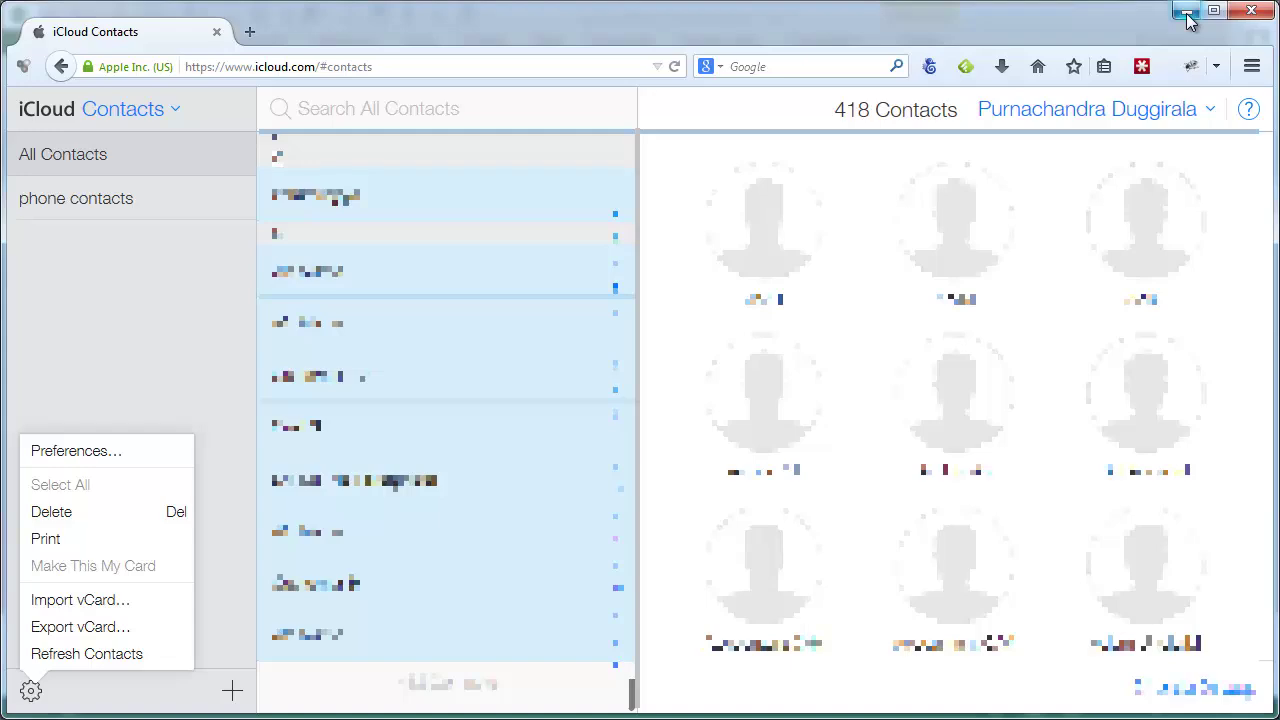
left_click(1188, 20)
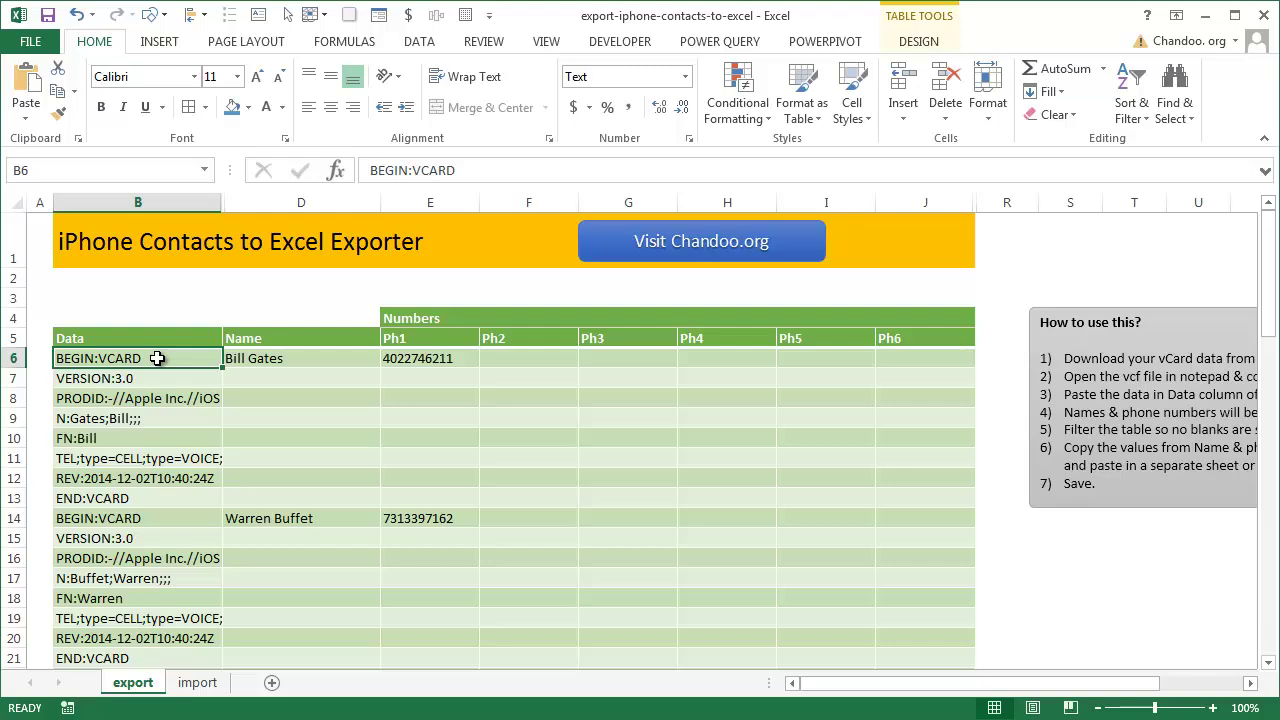
scroll(157, 358, "down", 18)
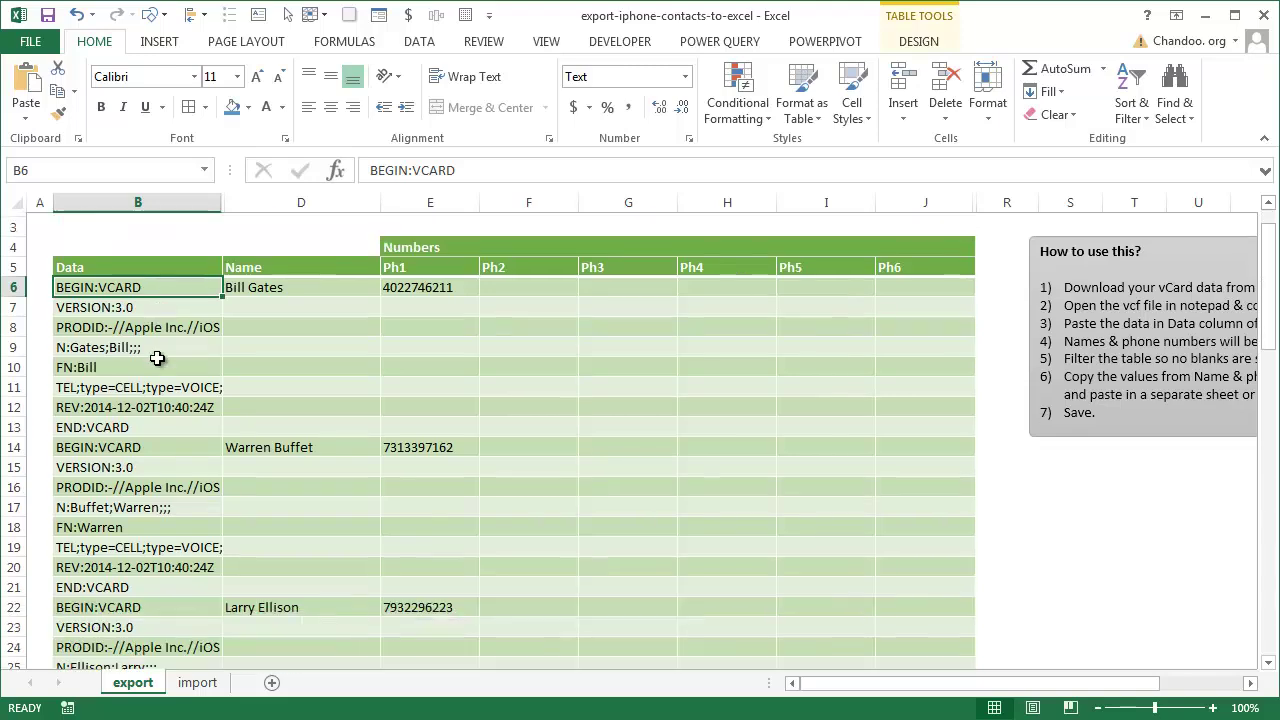
scroll(157, 358, "up", 12)
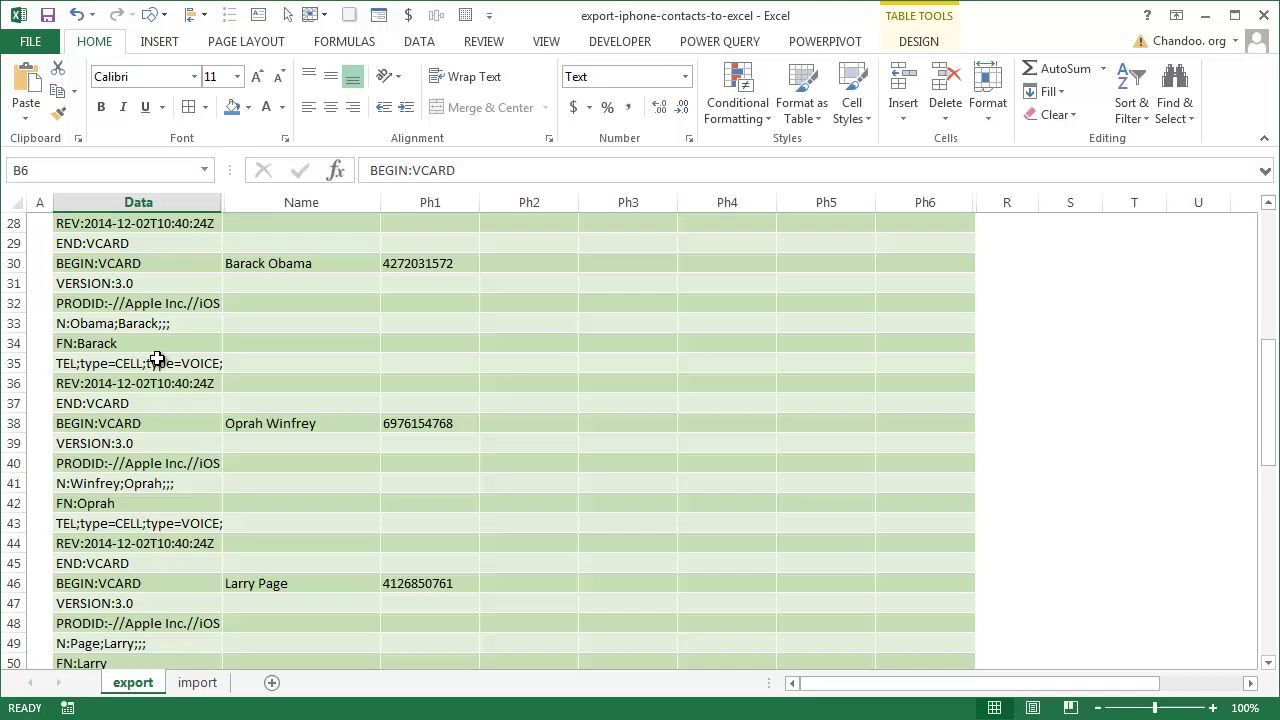
scroll(157, 358, "down", 20)
scroll(155, 360, "up", 9)
scroll(155, 360, "up", 17)
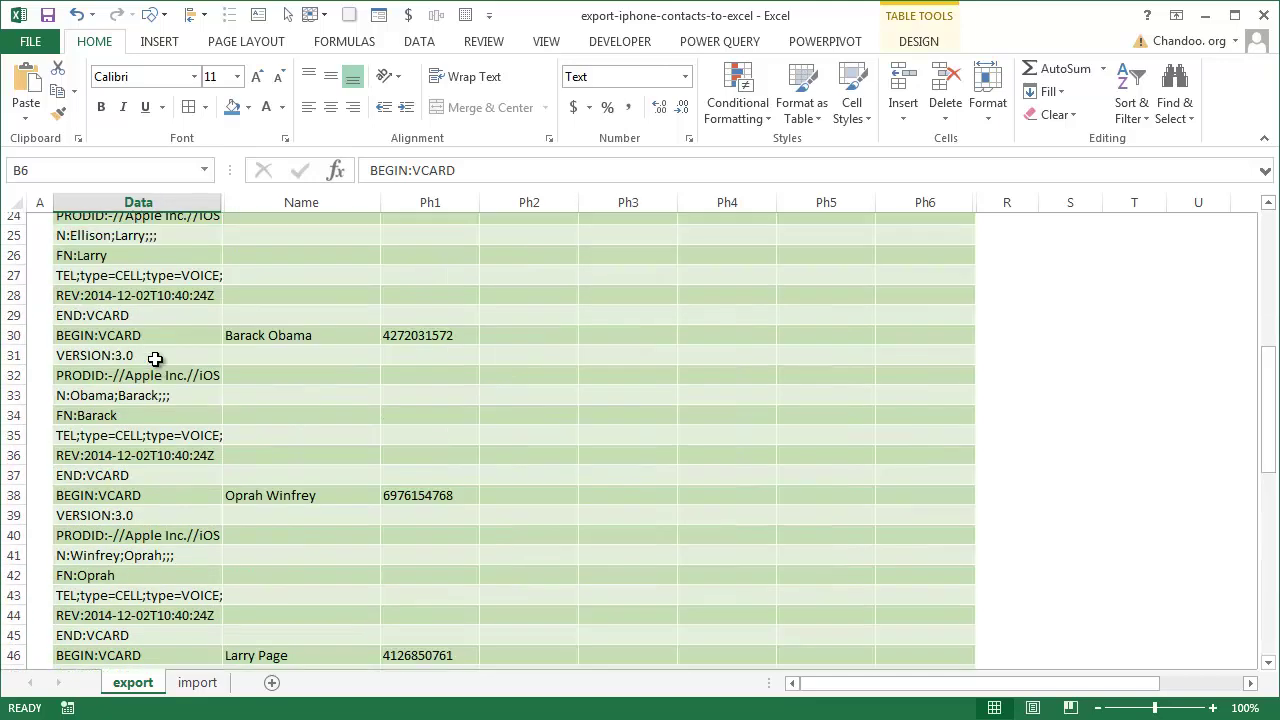
left_click(284, 358)
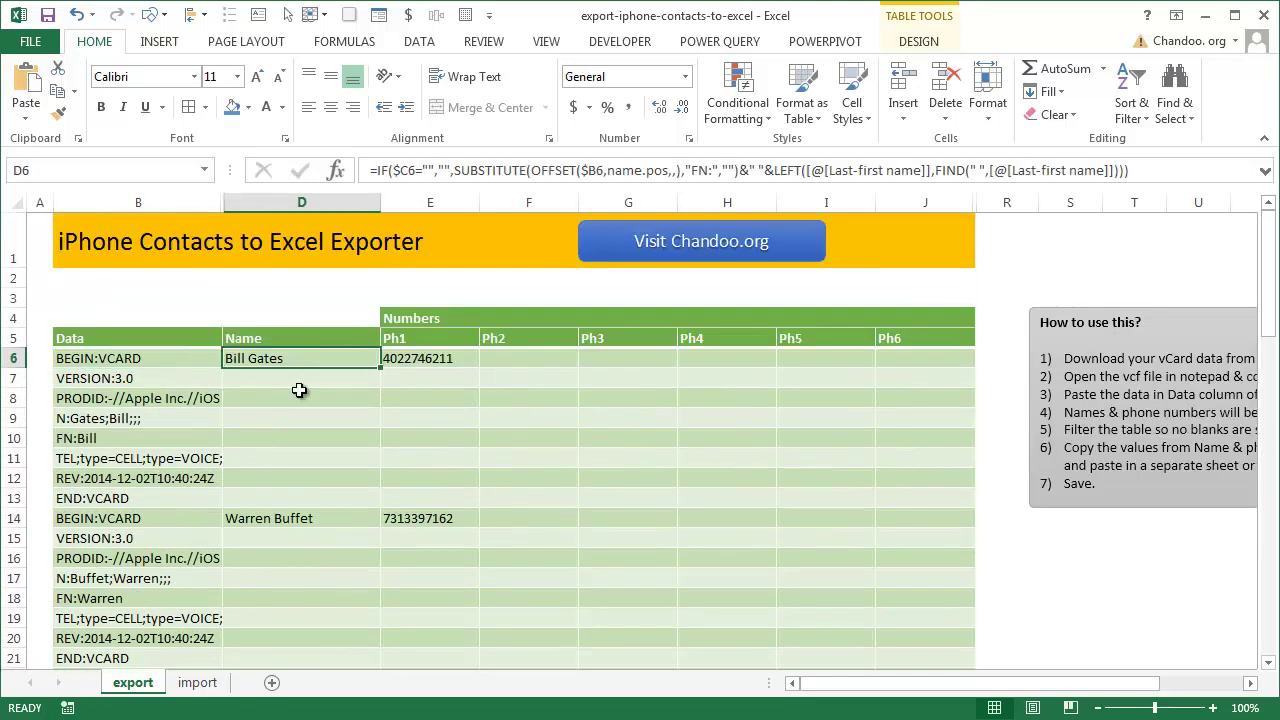
left_click(420, 358)
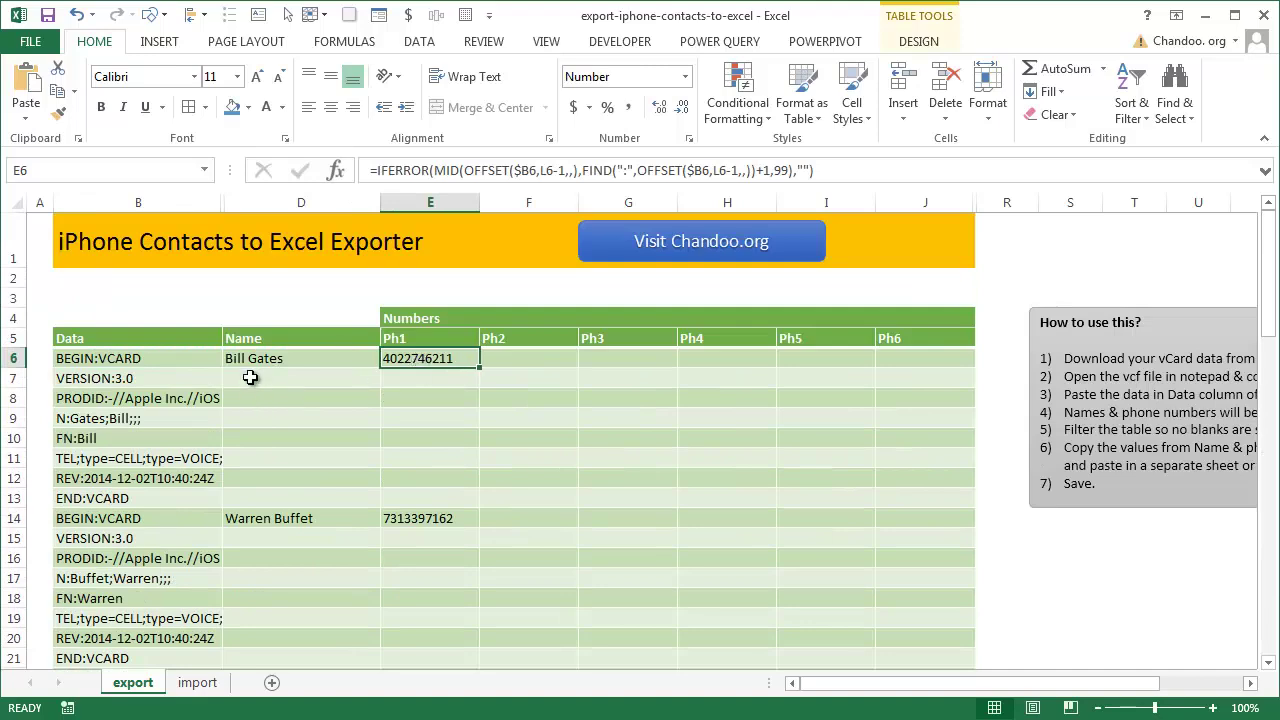
scroll(700, 430, "down", 2)
scroll(598, 463, "up", 2)
left_click(546, 364)
left_click(655, 358)
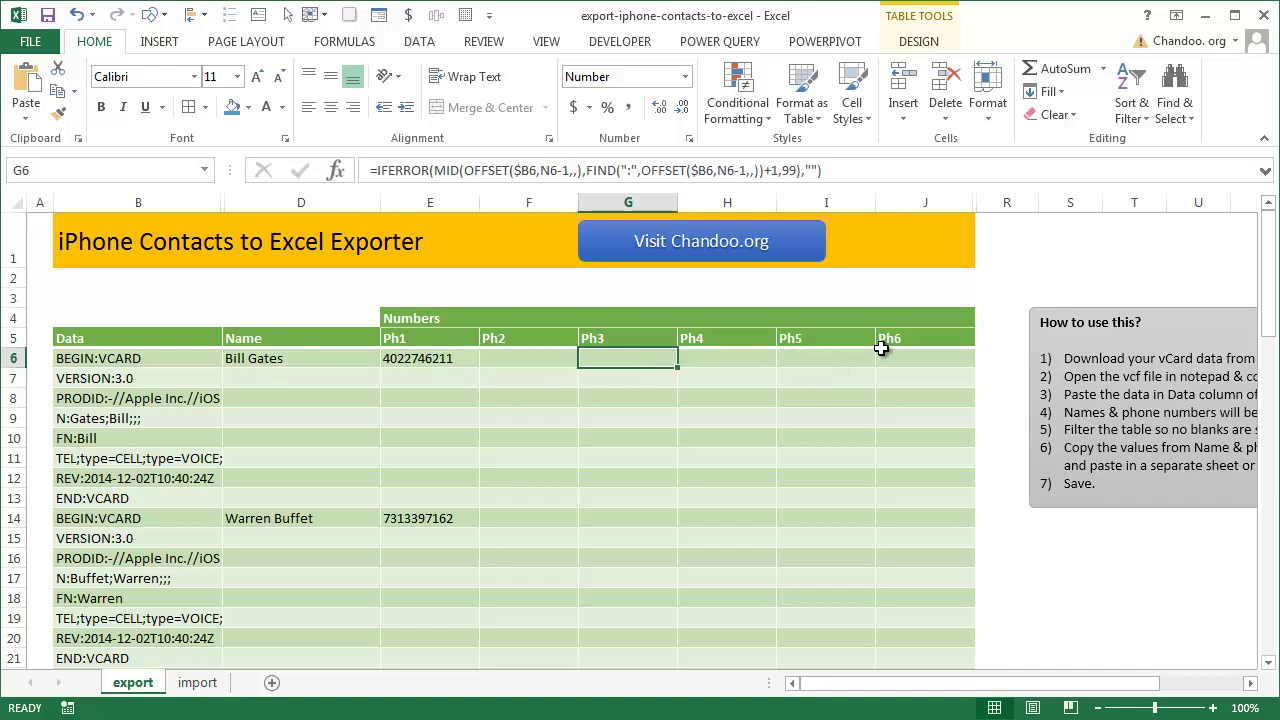
left_click(913, 351)
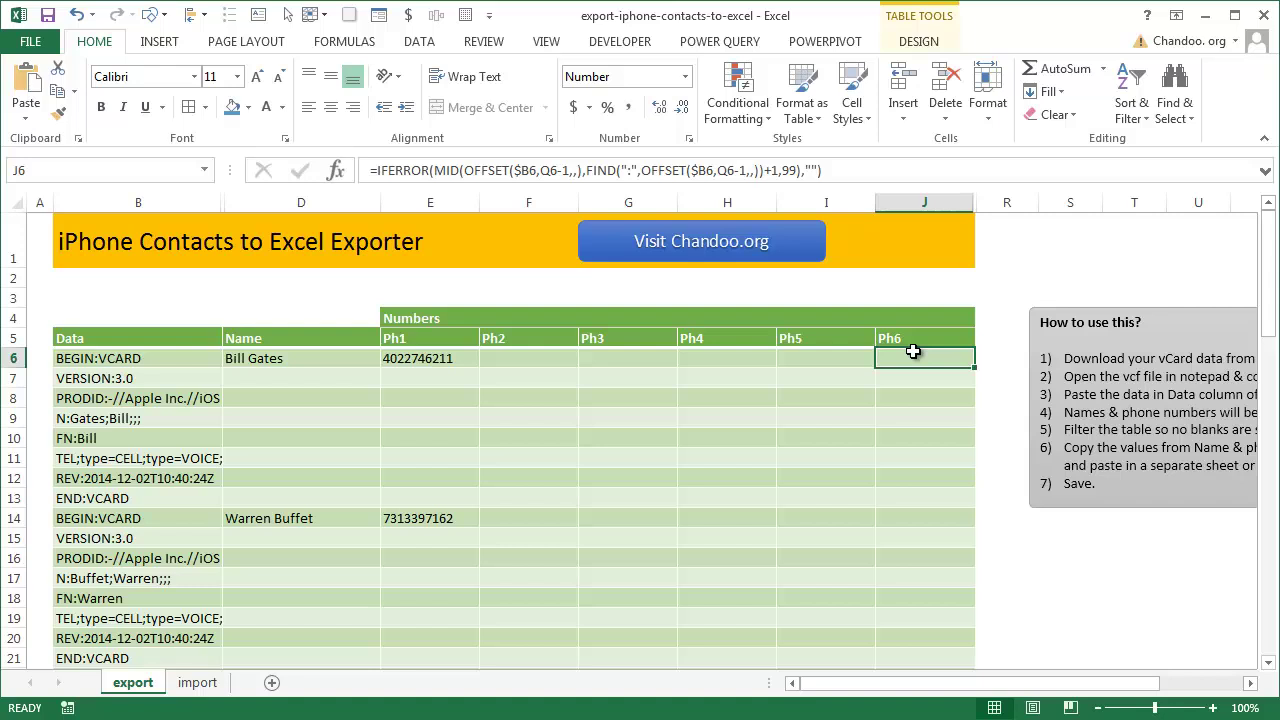
left_click(292, 362)
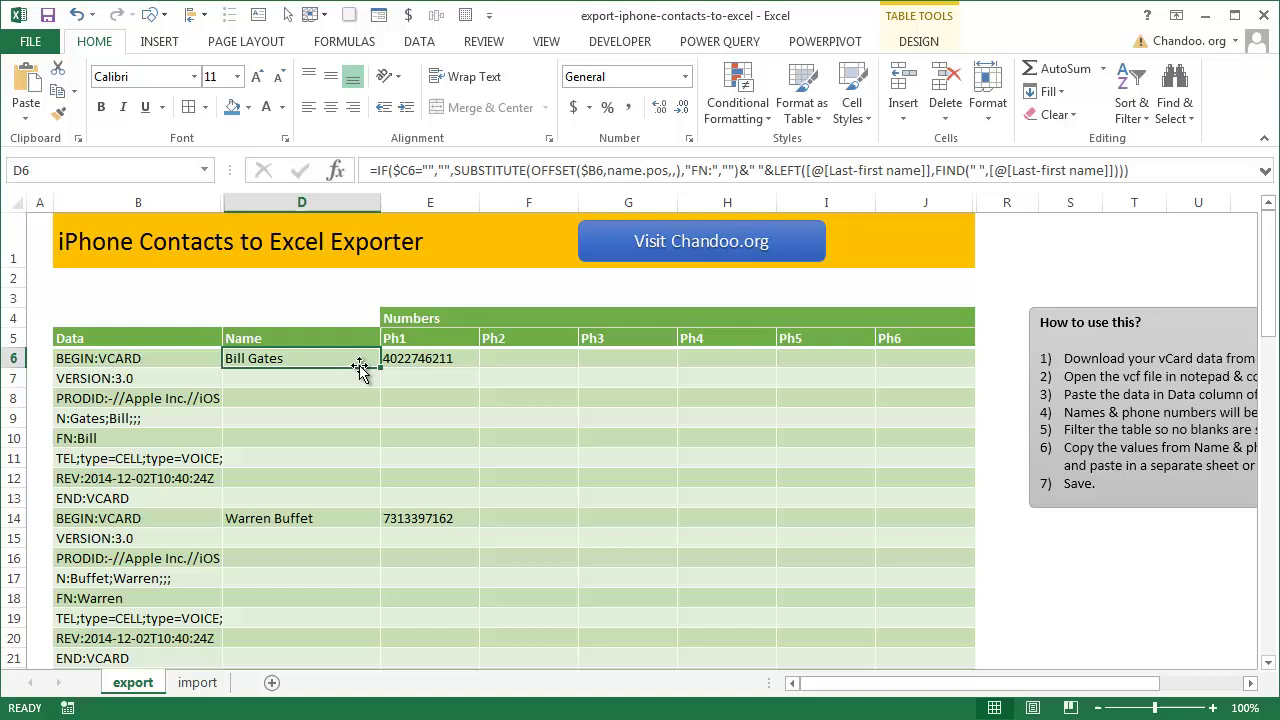
left_click(424, 364)
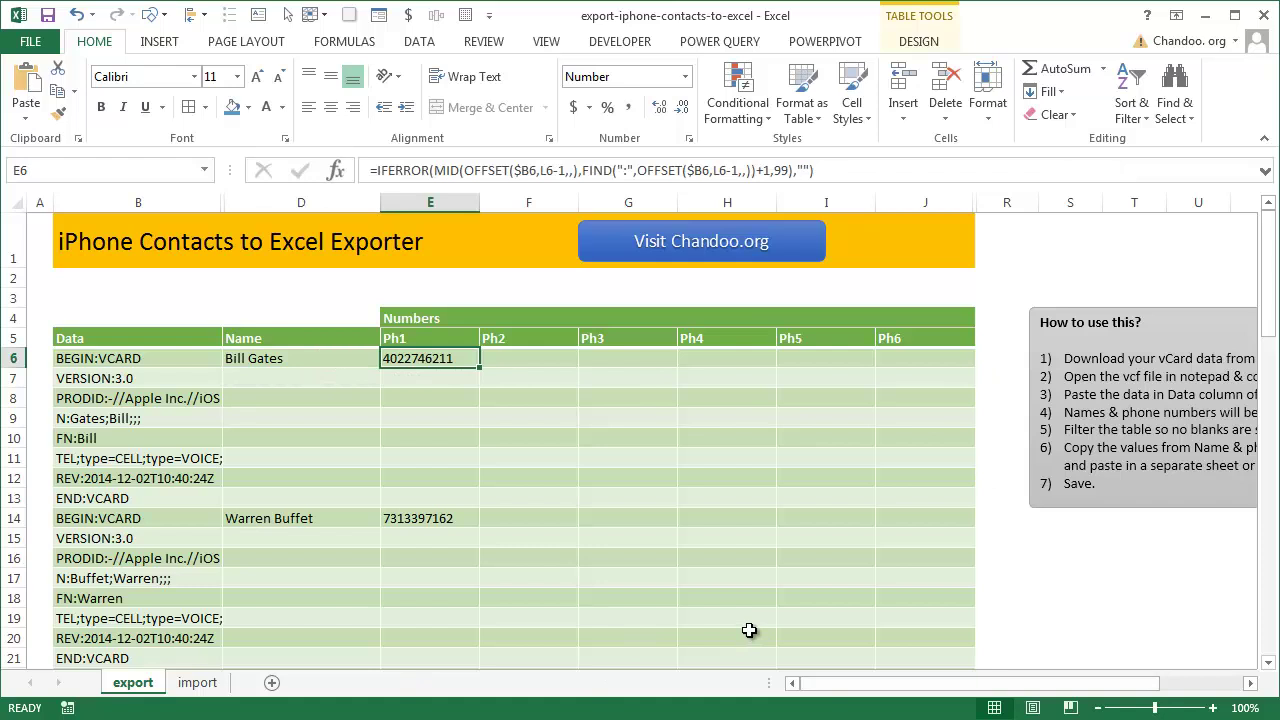
Turn on table filtering with Ctrl+Shift+L and exclude (Blanks) from the Name column
left_click(275, 358)
left_click(316, 338)
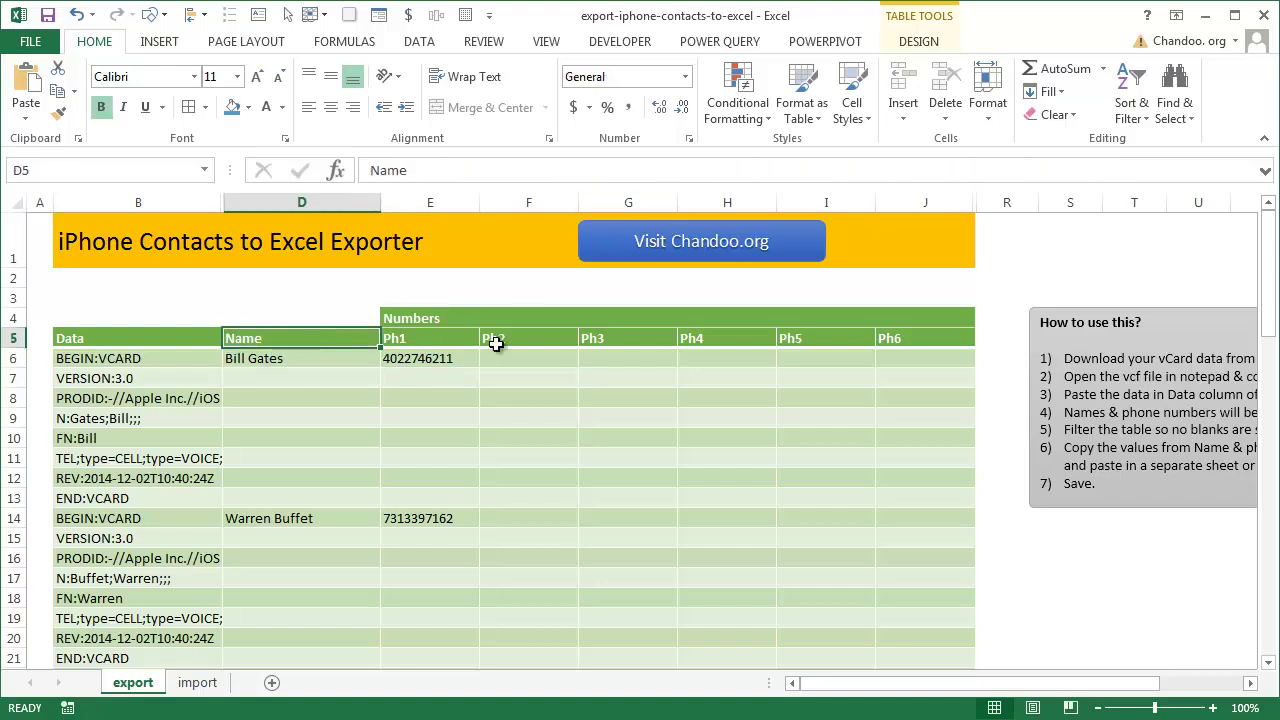
key("ctrl+shift+l")
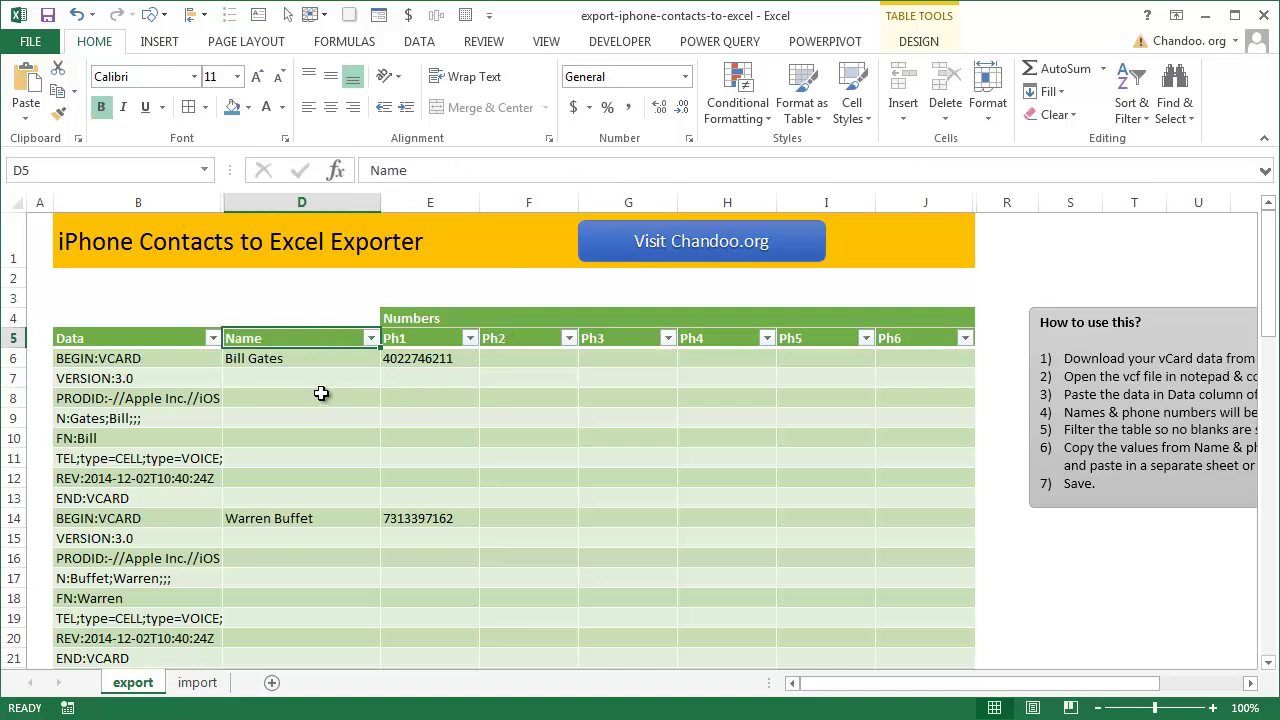
left_click(370, 339)
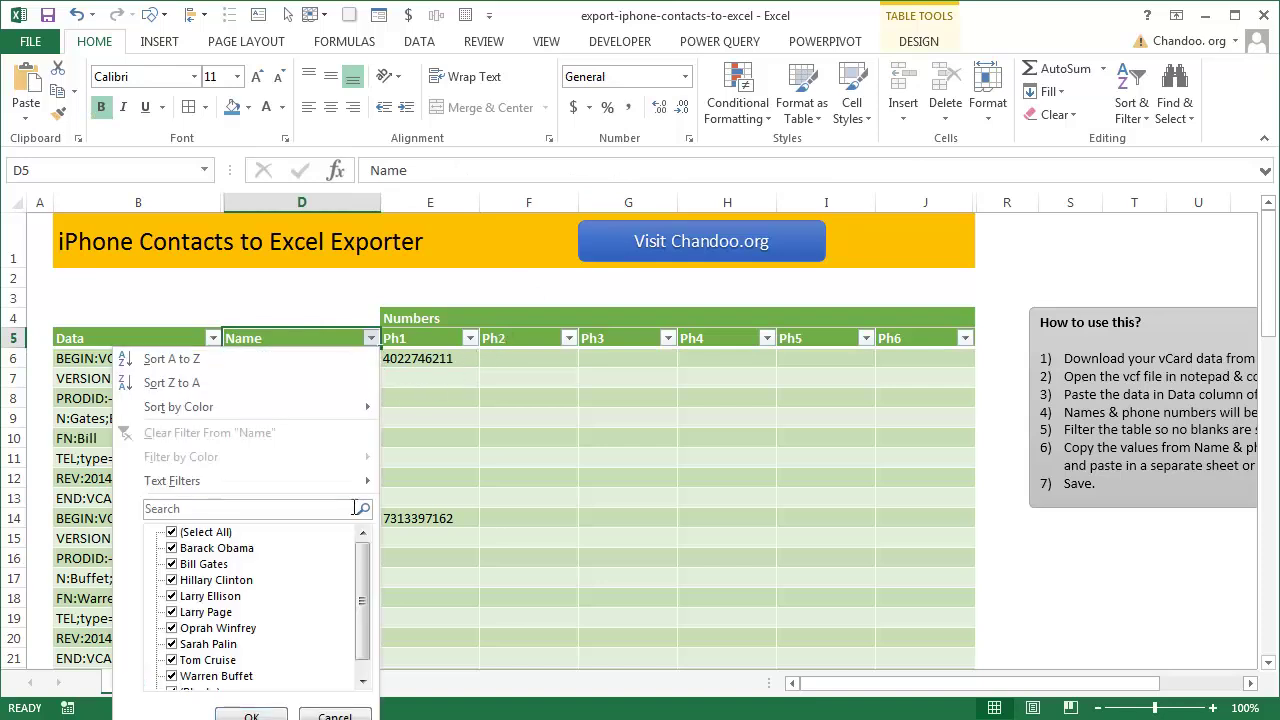
left_click_drag(368, 570, 368, 584)
left_click(200, 677)
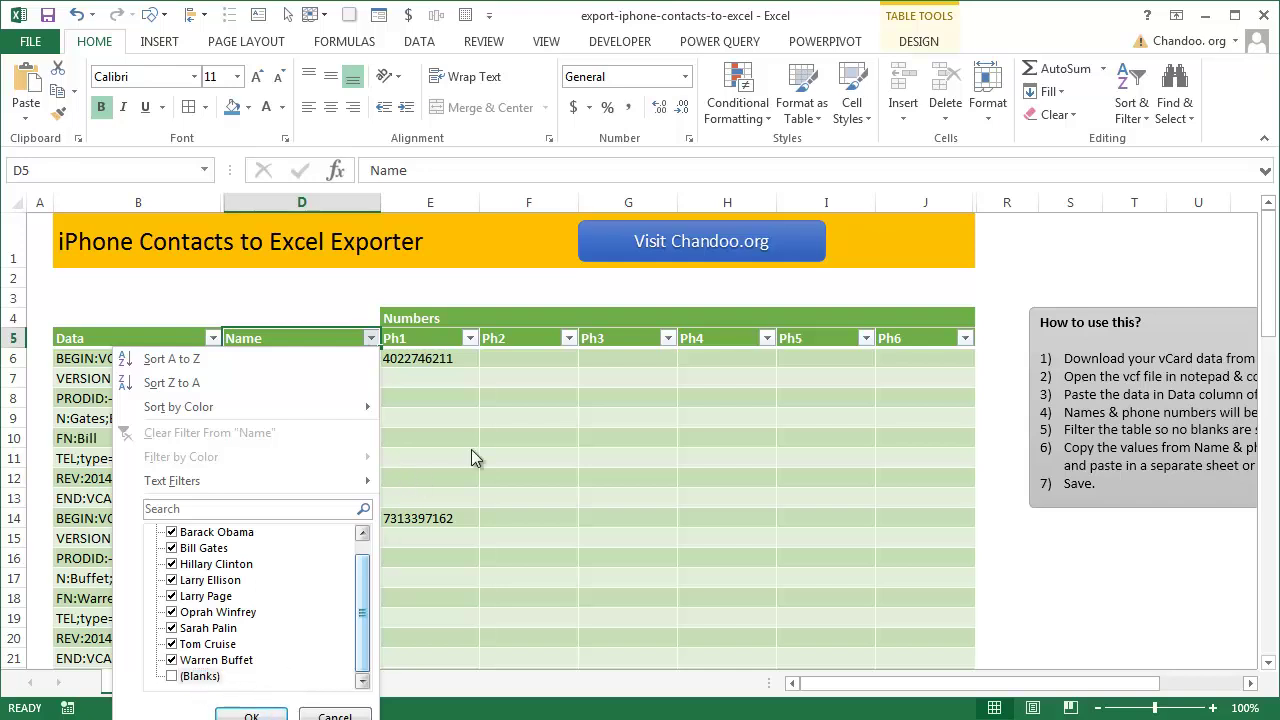
key("Return")
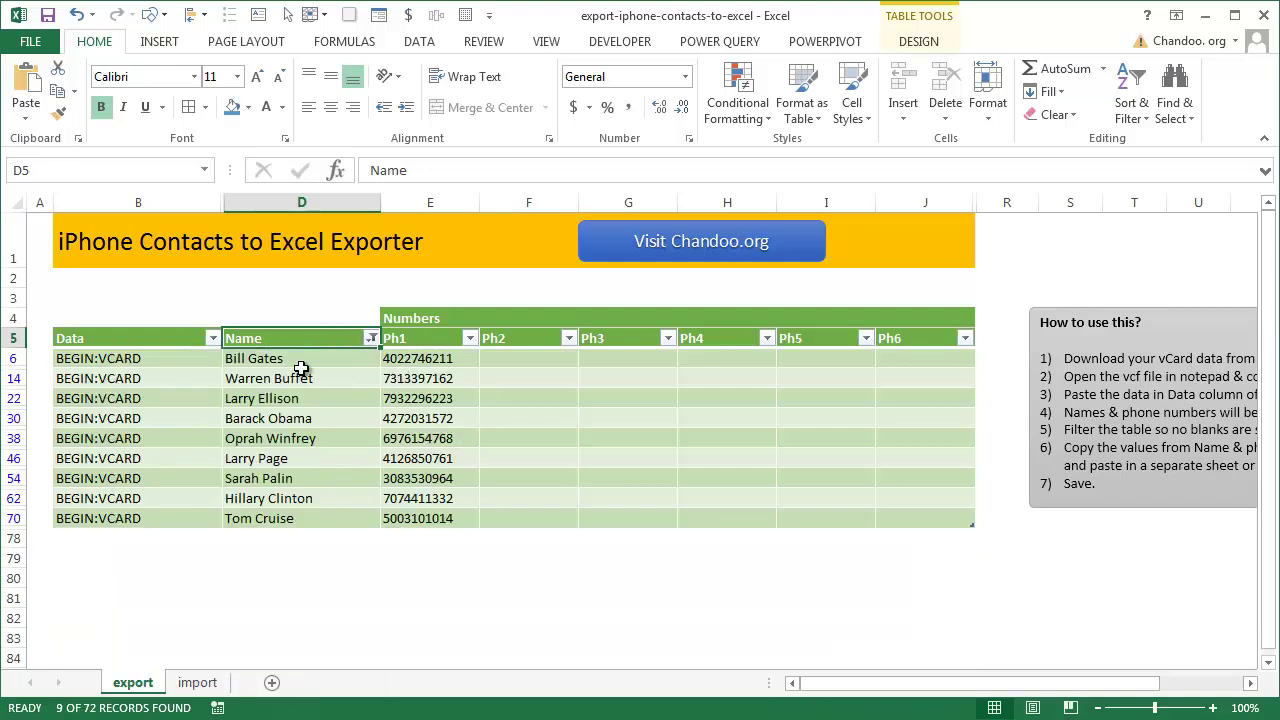
Select the visible names and phone numbers in D6:E70
left_click_drag(301, 369, 425, 515)
left_click_drag(323, 362, 423, 512)
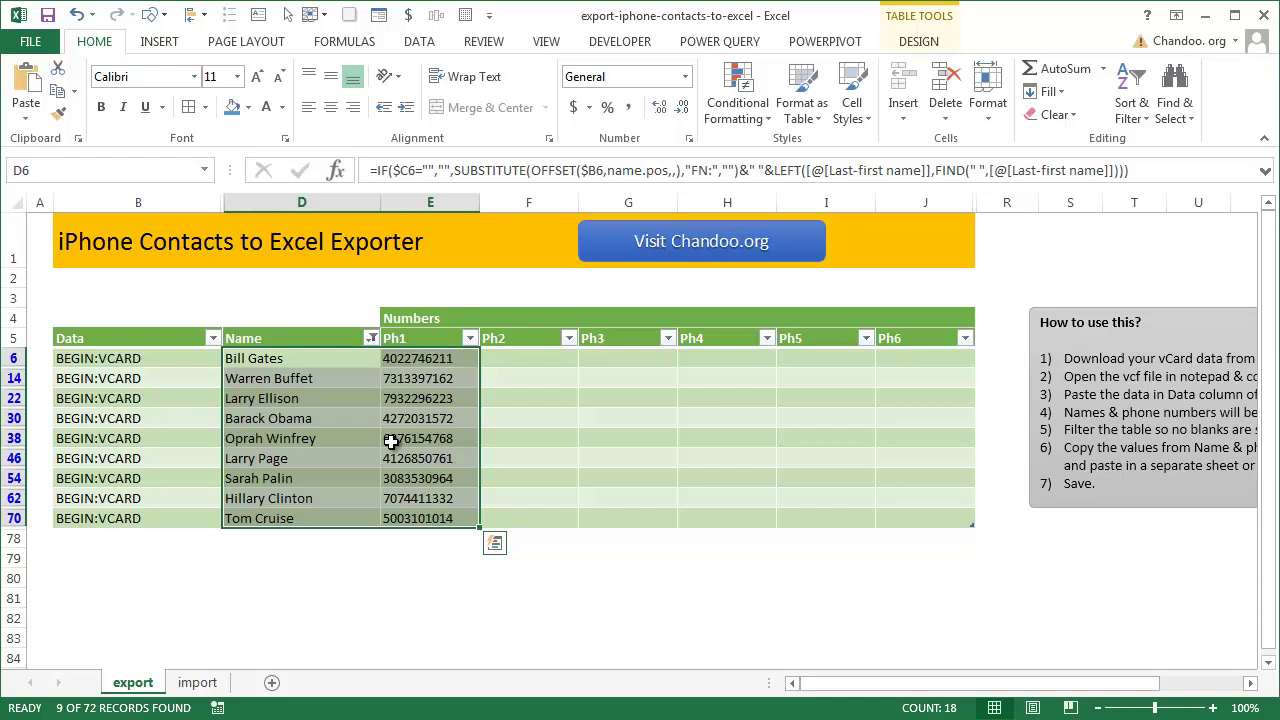
scroll(392, 445, "down", 1)
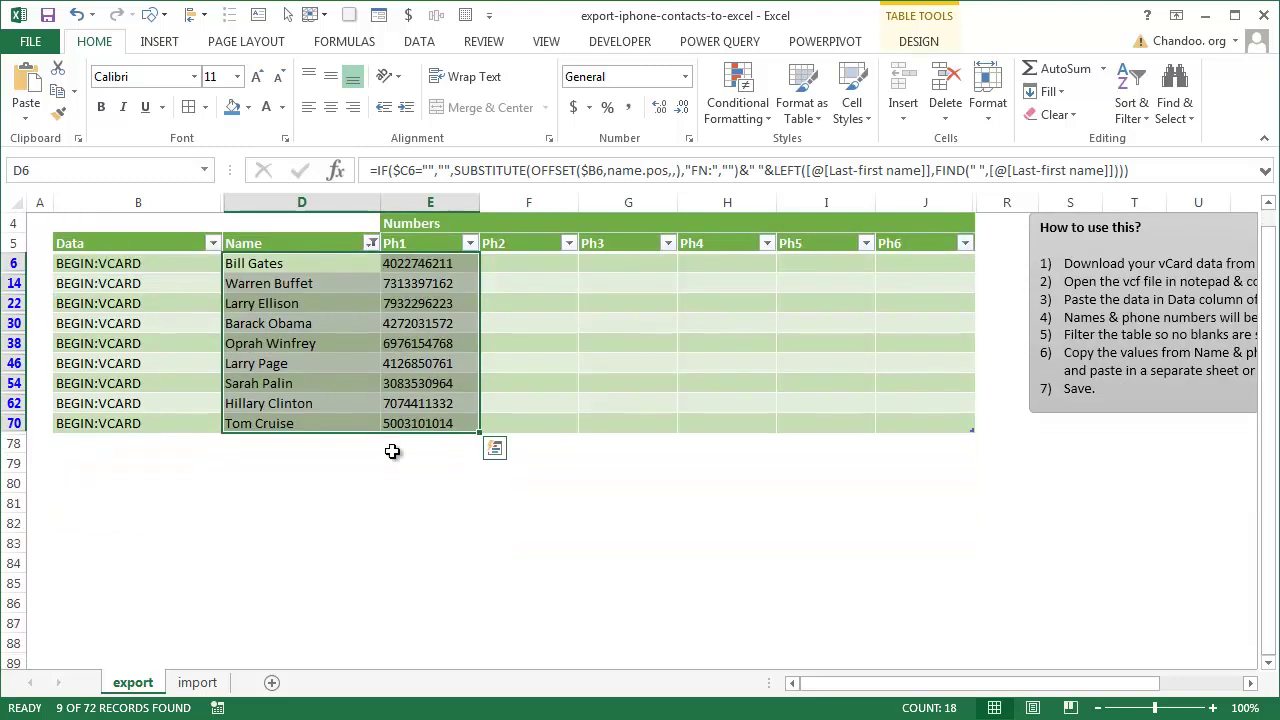
scroll(427, 469, "up", 1)
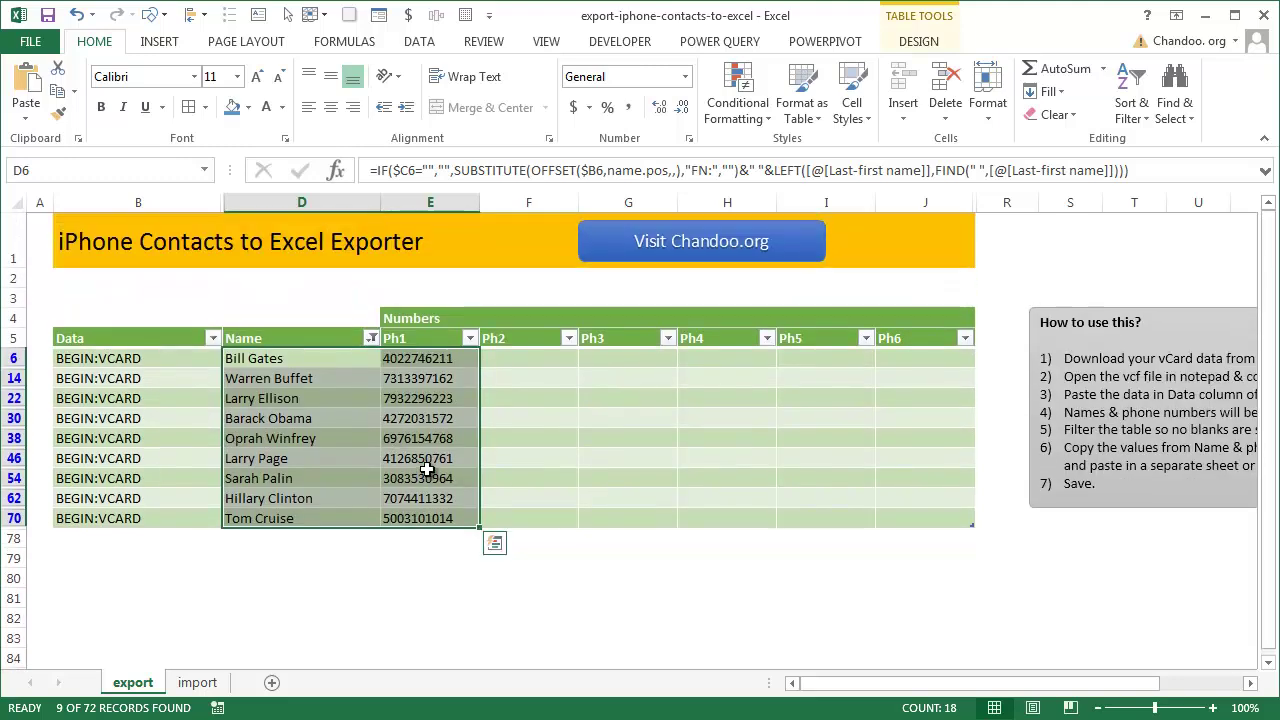
On the import sheet, review the first name, last name and phone columns and H4's VCF formula
left_click(185, 684)
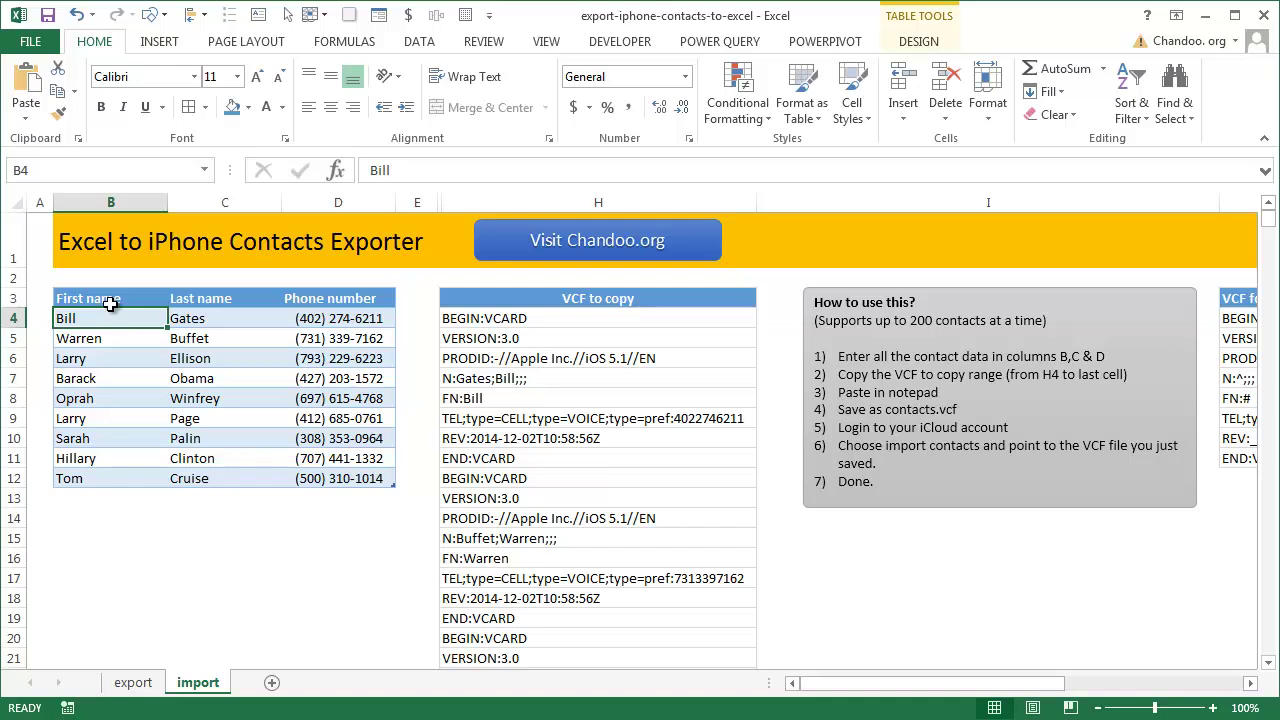
left_click_drag(104, 298, 307, 481)
left_click_drag(100, 318, 170, 476)
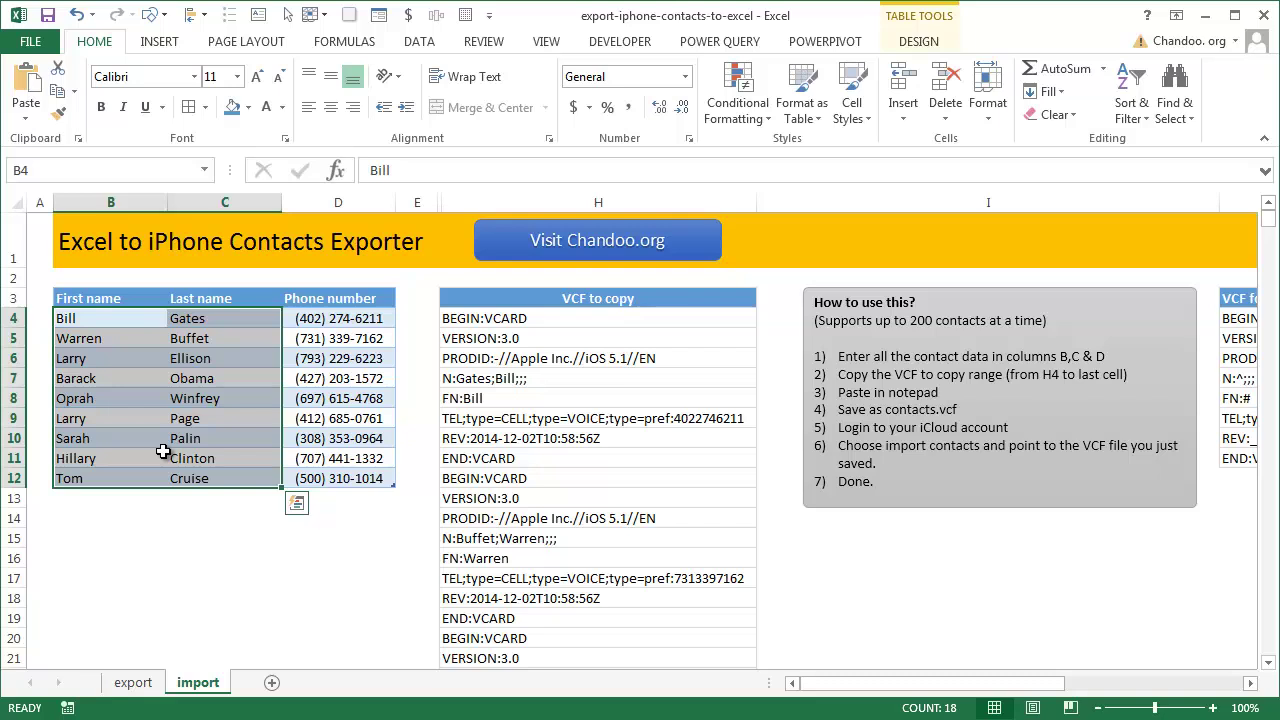
left_click_drag(72, 322, 282, 318)
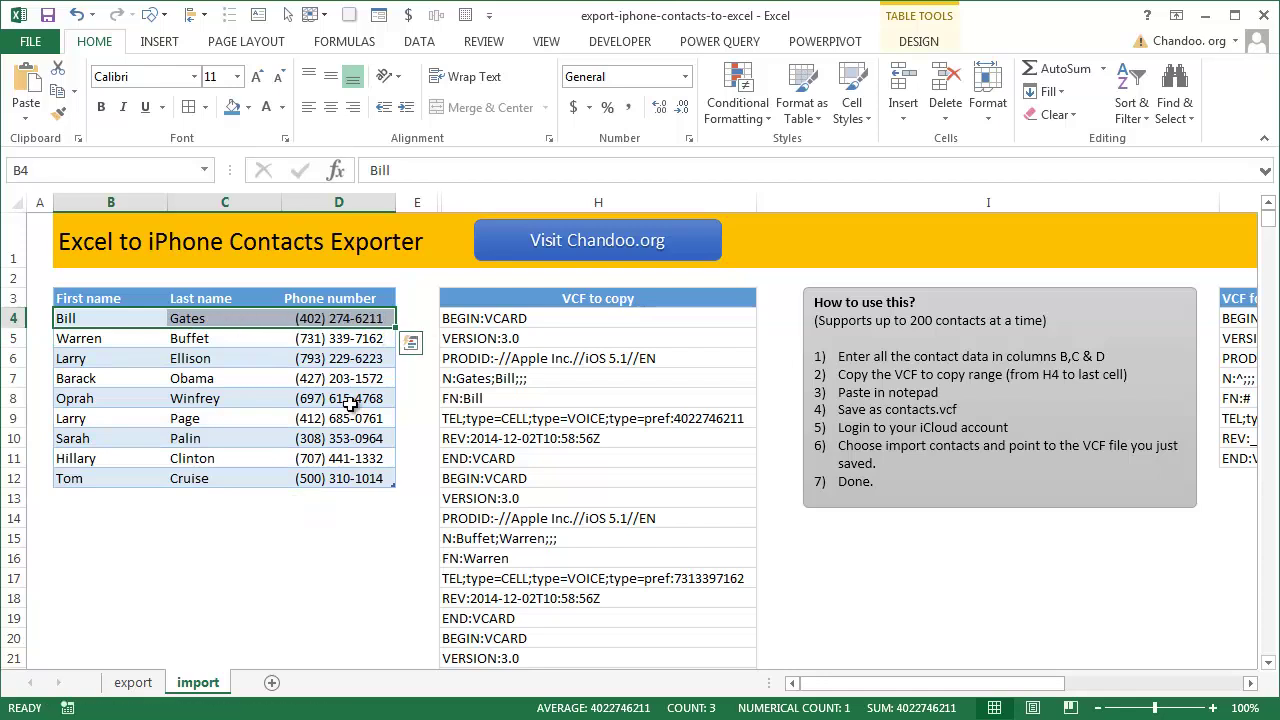
left_click(325, 318)
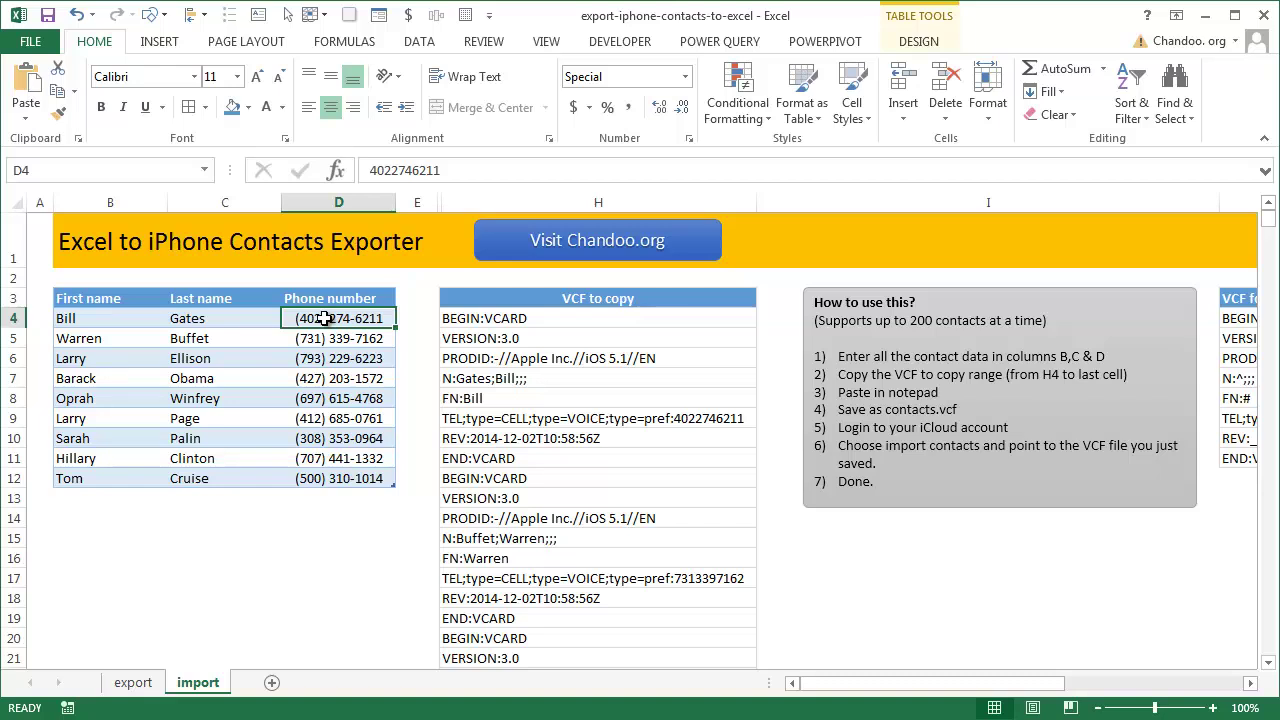
left_click(515, 322)
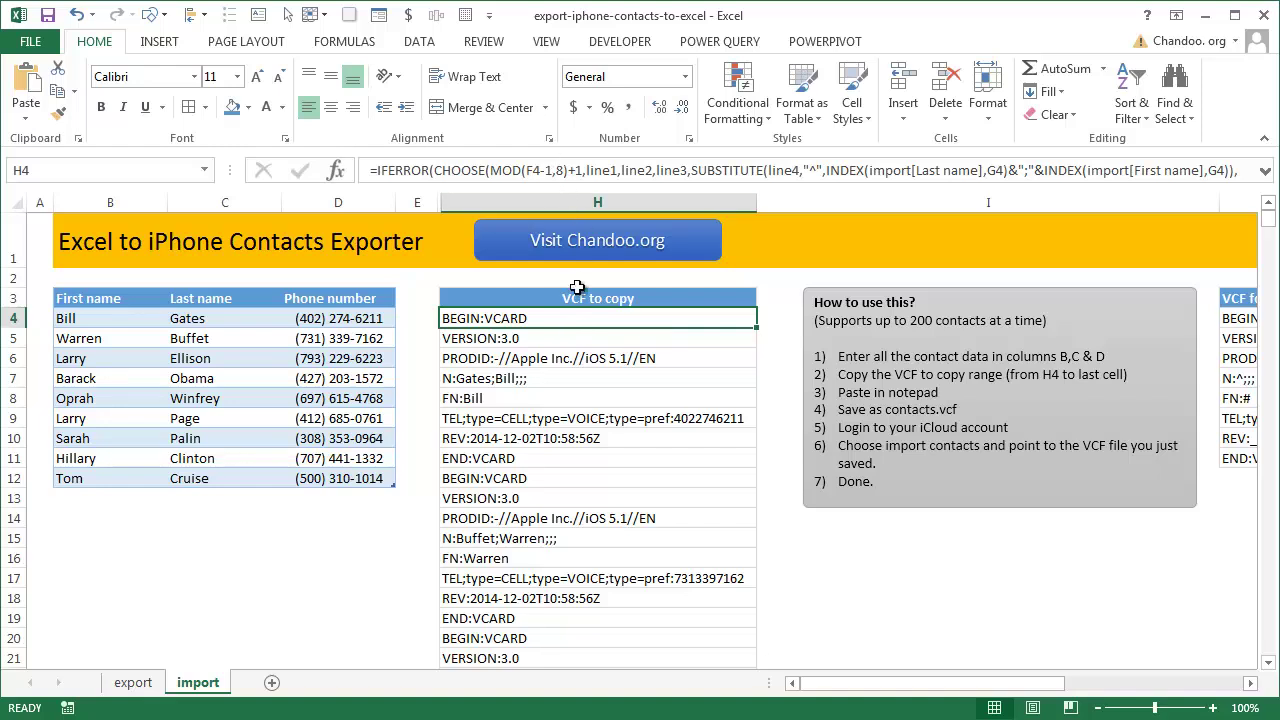
Copy the VCF to copy column from H4 down to H1603 and scroll back to the top
key("ctrl+shift+Down")
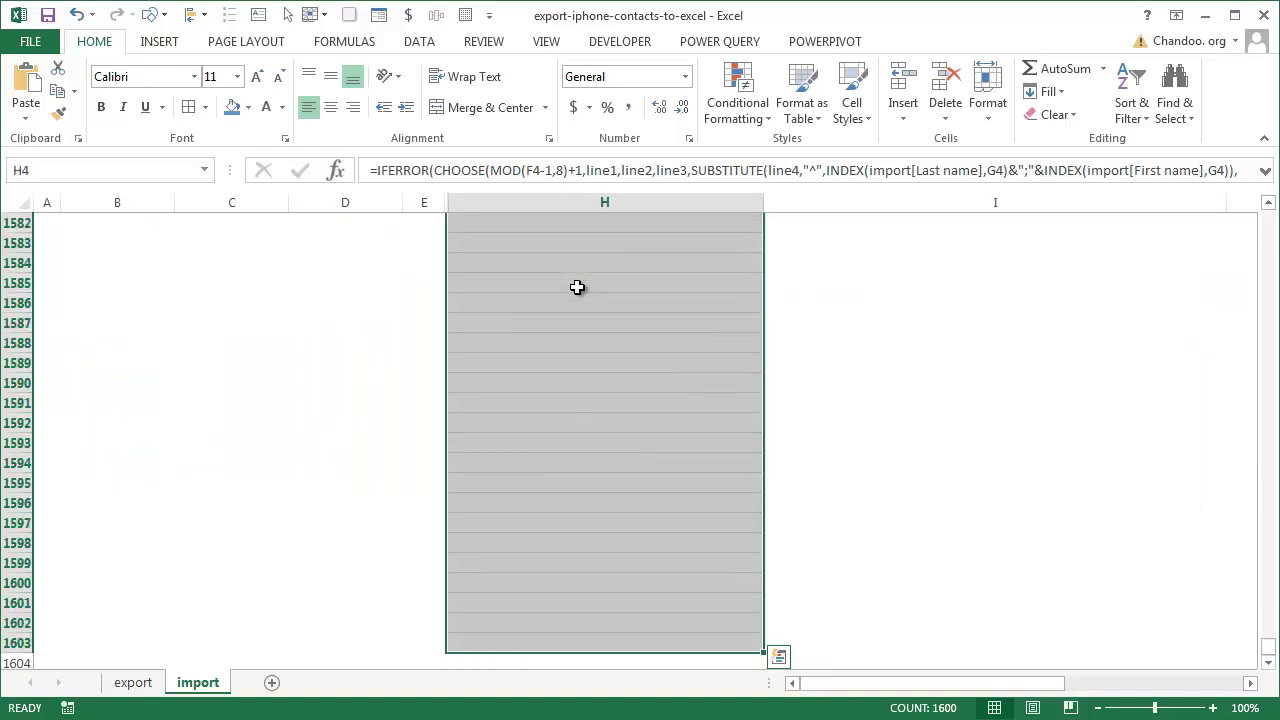
key("ctrl+c")
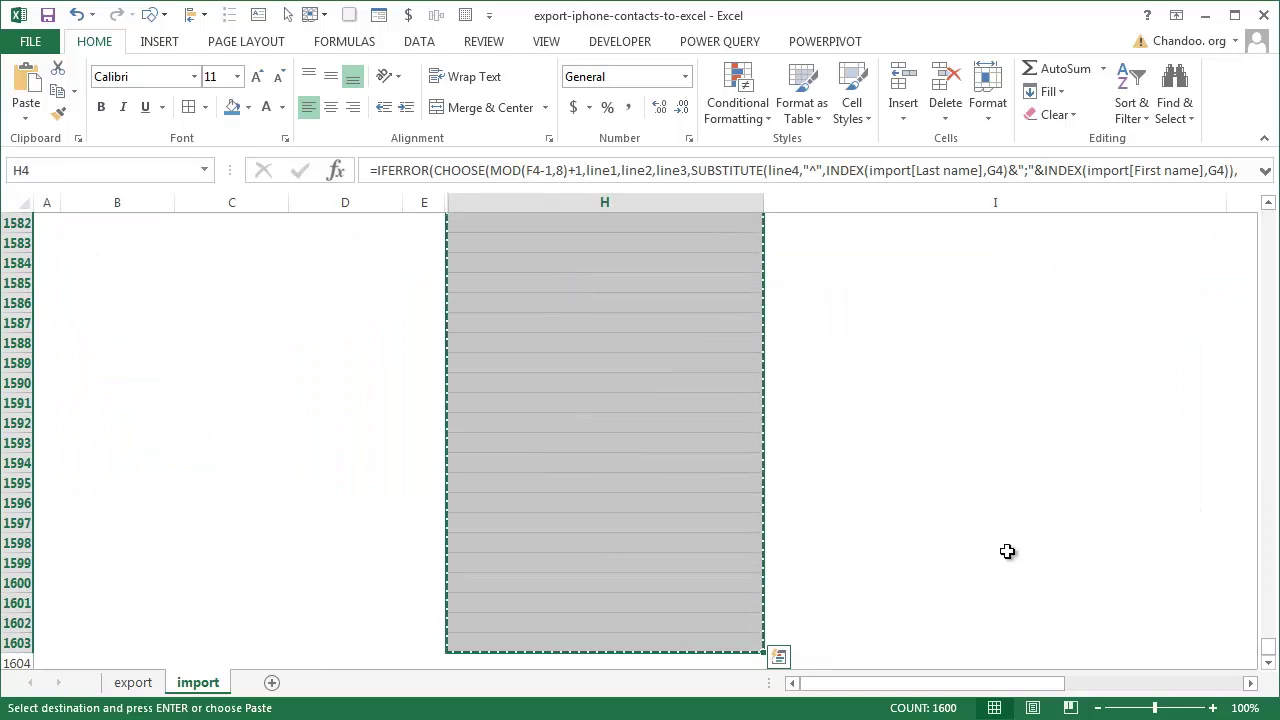
left_click_drag(1267, 648, 1272, 205)
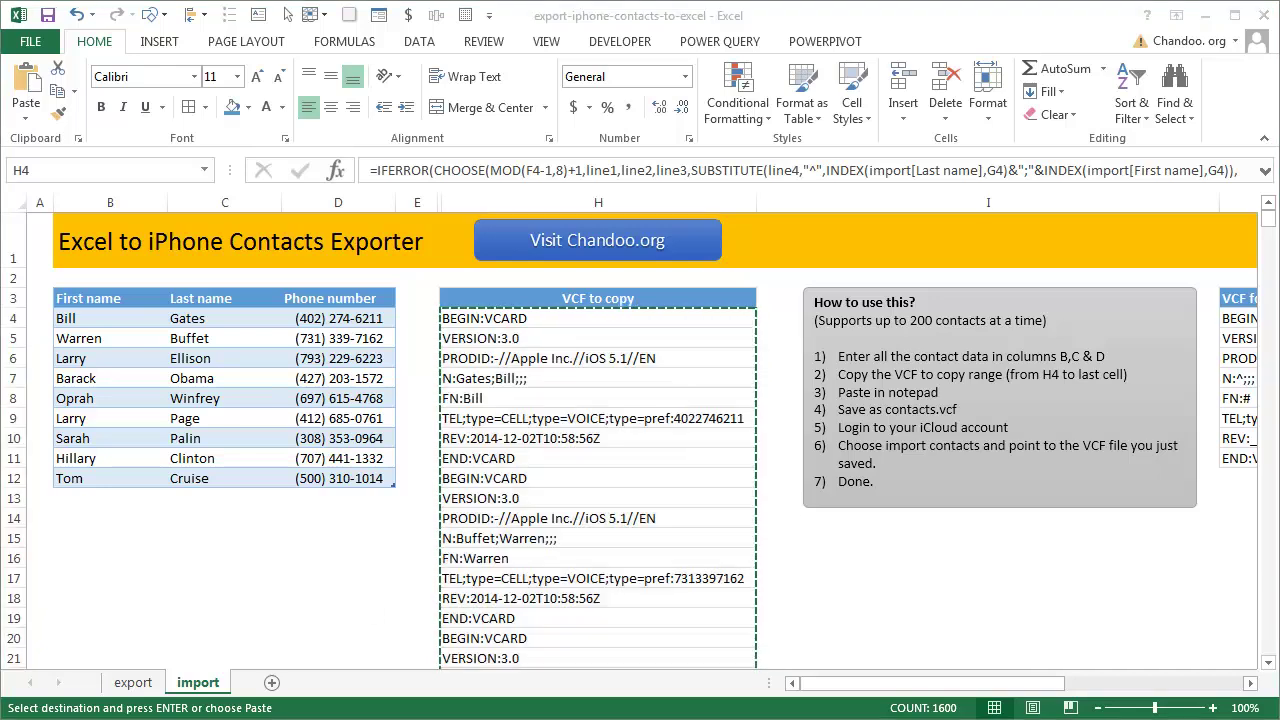
Paste the copied vCard text into the centred untitled Notepad document
left_click_drag(740, 160, 716, 88)
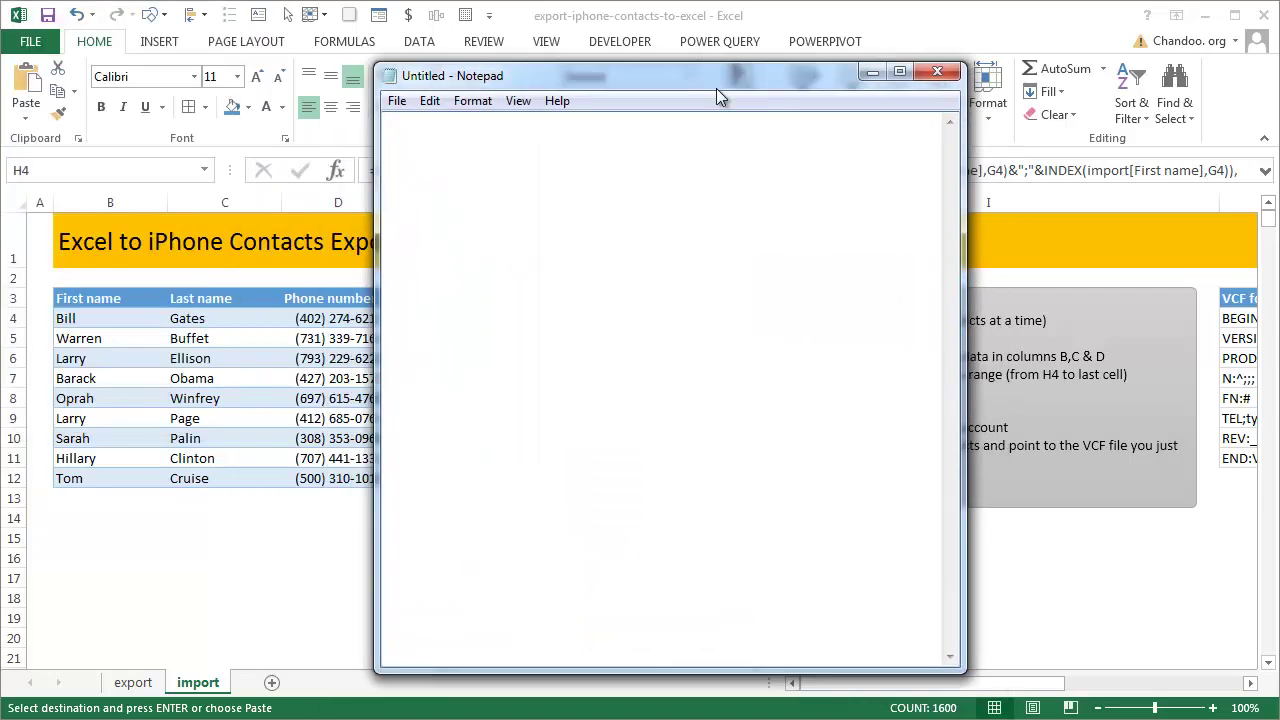
key("ctrl+v")
left_click_drag(950, 645, 643, 144)
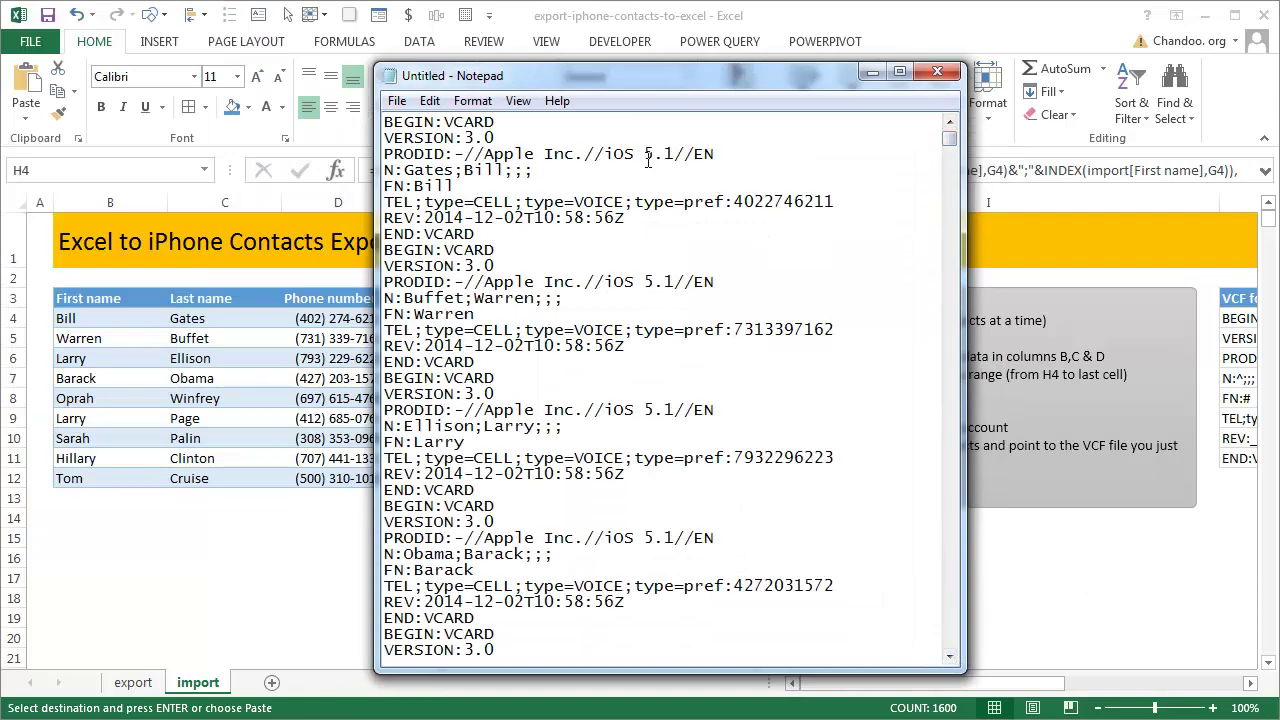
scroll(658, 240, "down", 19)
left_click(531, 395)
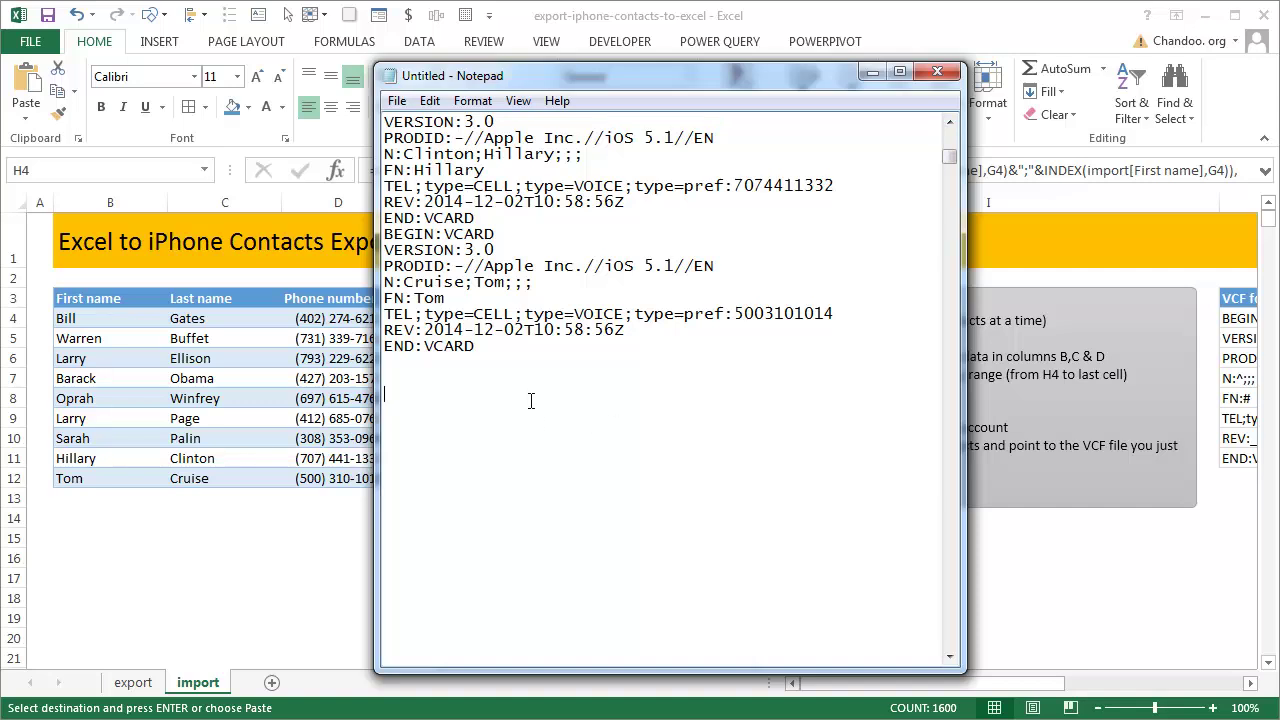
Start File > Save in Notepad, then cancel the Save As dialog
key("alt+f")
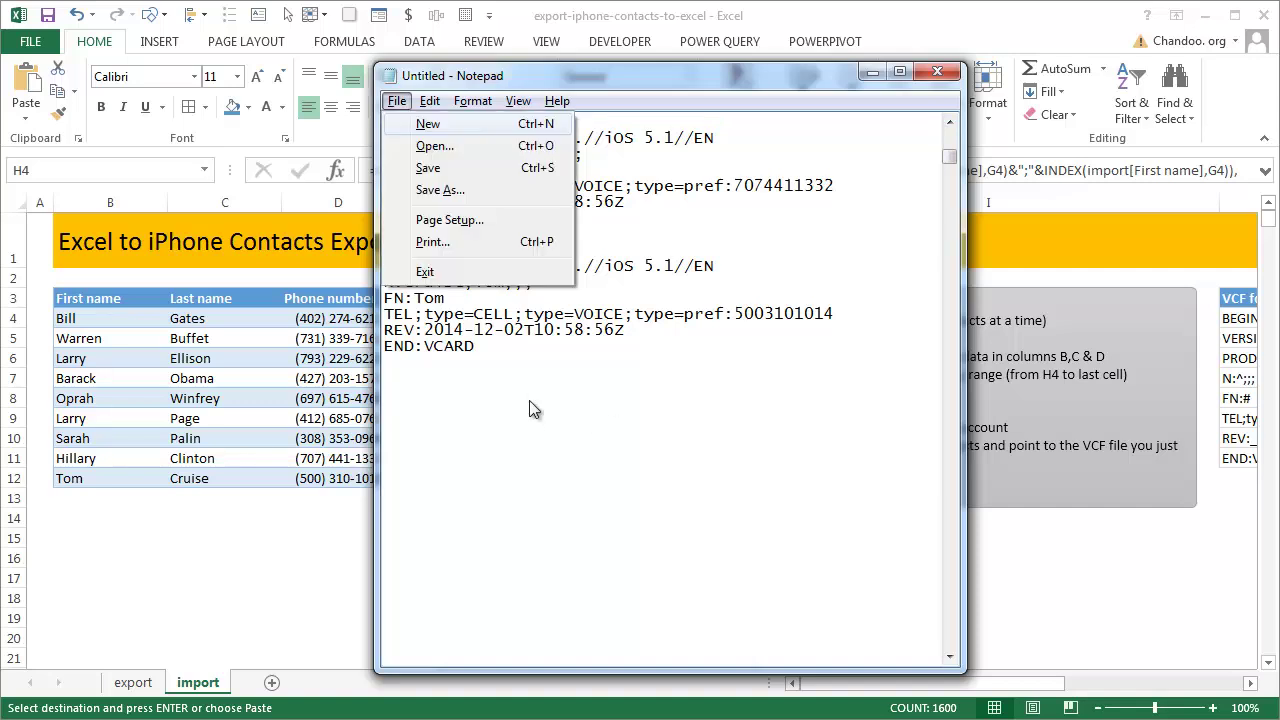
left_click(489, 170)
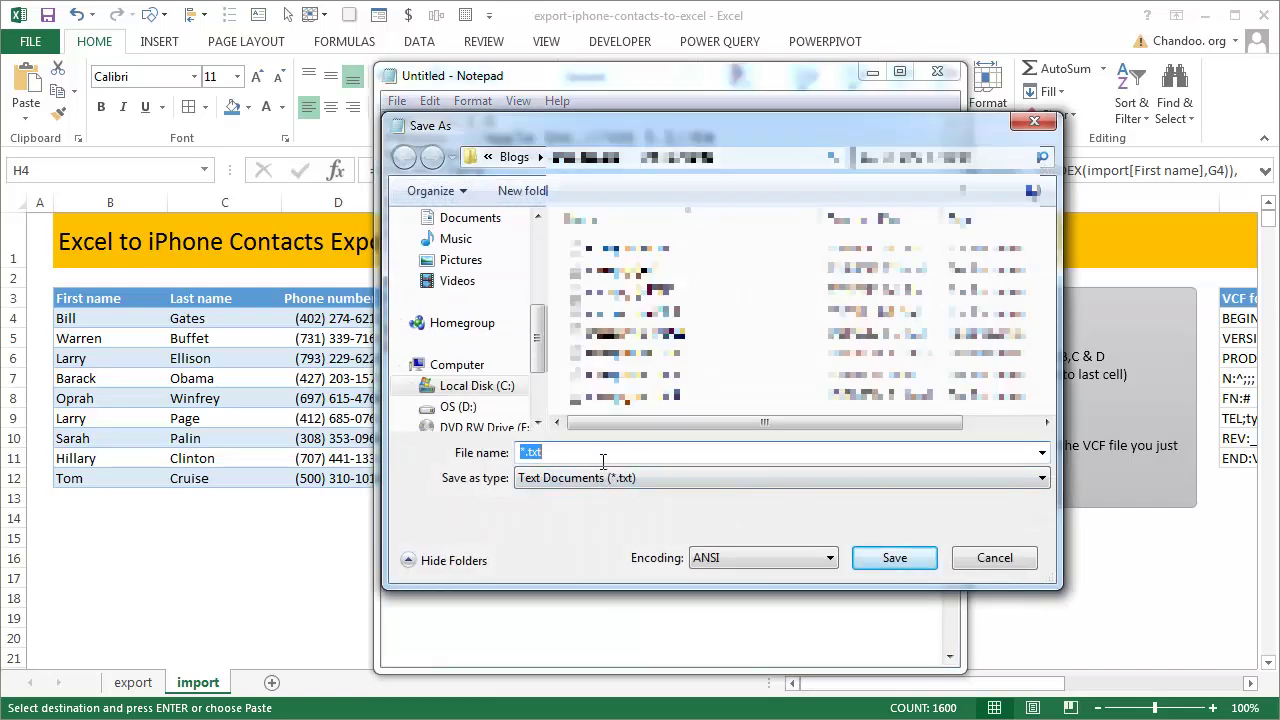
key("Escape")
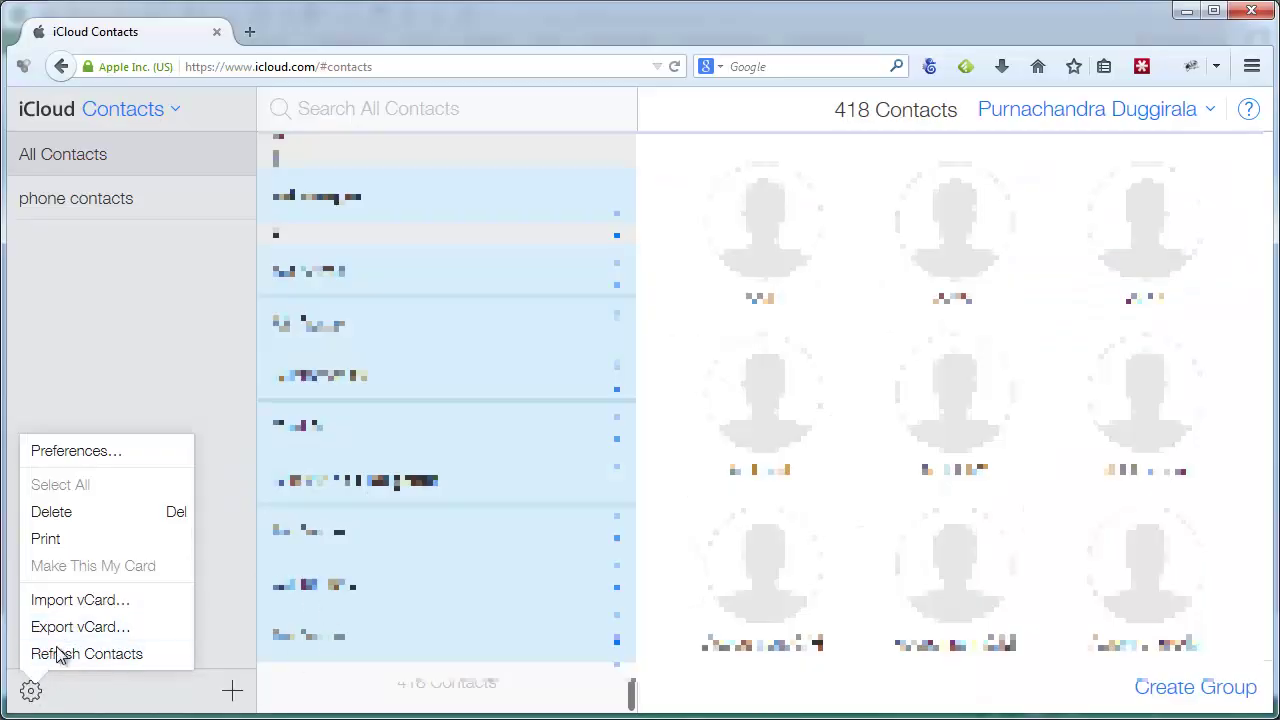
Start Import vCard in iCloud Contacts, cancel the File Upload dialog, and minimize the browser
left_click(80, 600)
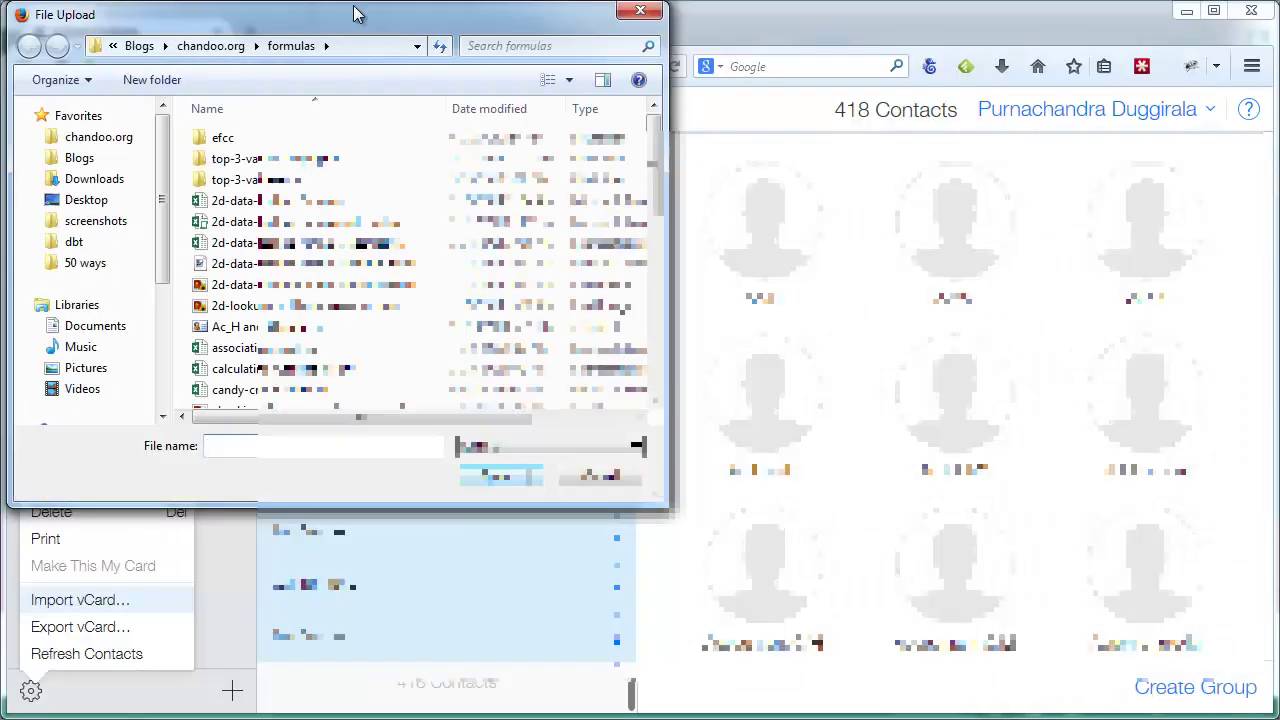
left_click_drag(355, 14, 567, 30)
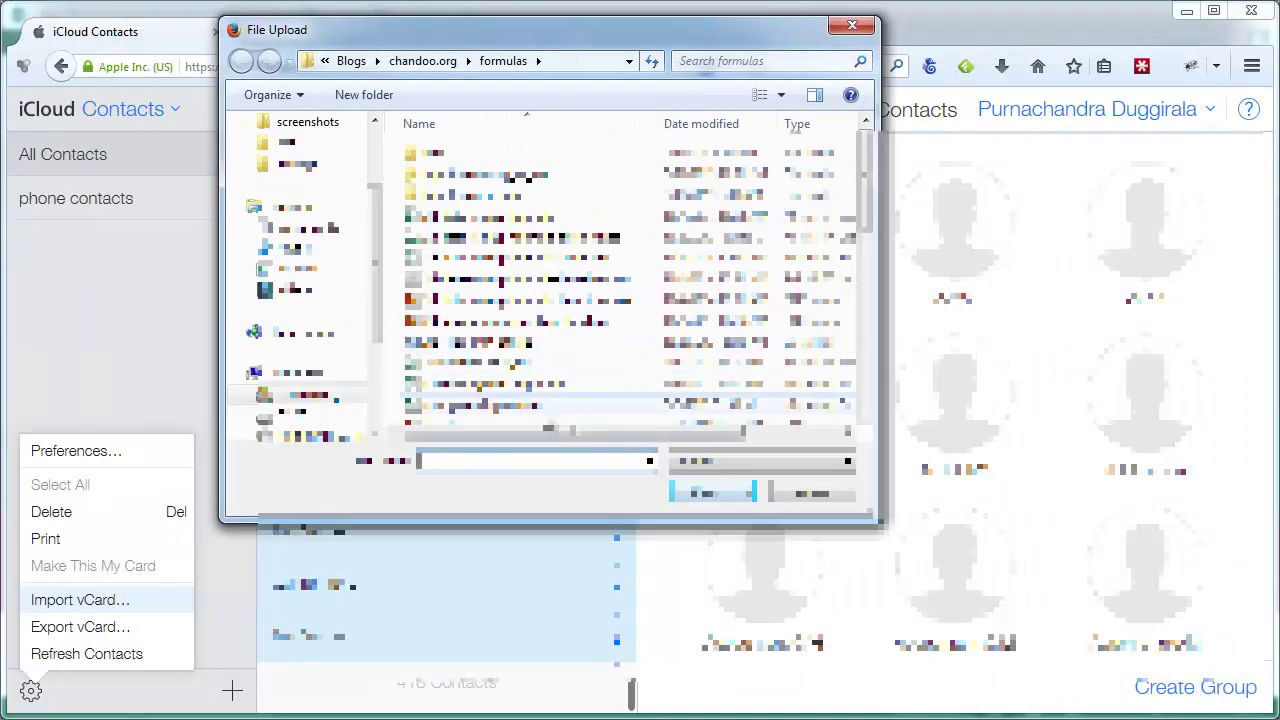
left_click(812, 493)
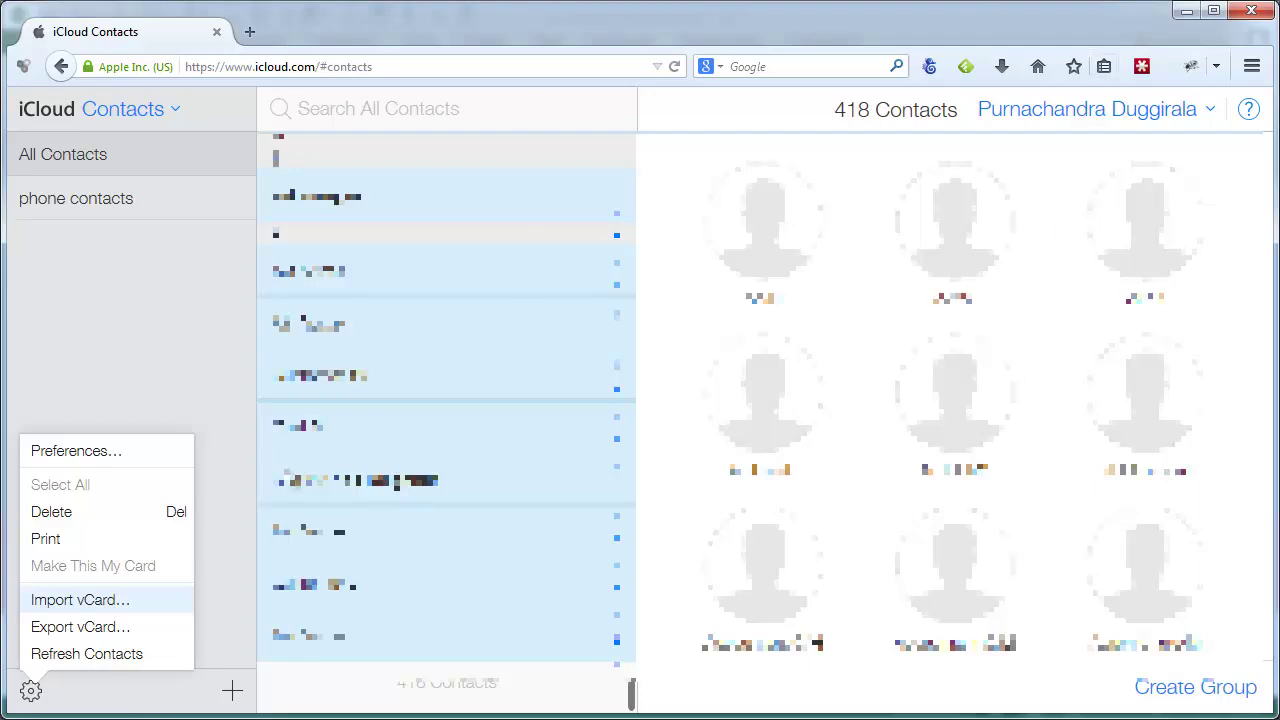
left_click(1186, 11)
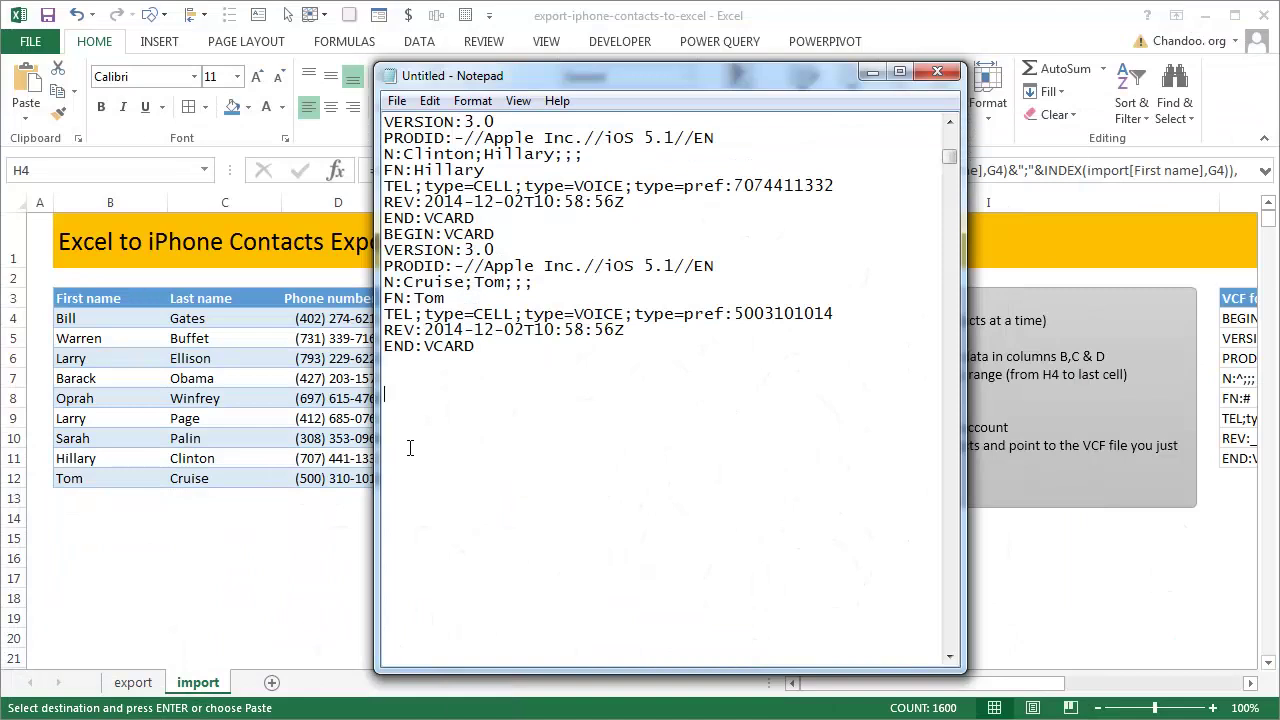
Place the cursor after the last END:VCARD line in Notepad and switch back to Excel
left_click(409, 447)
key("alt+Tab")
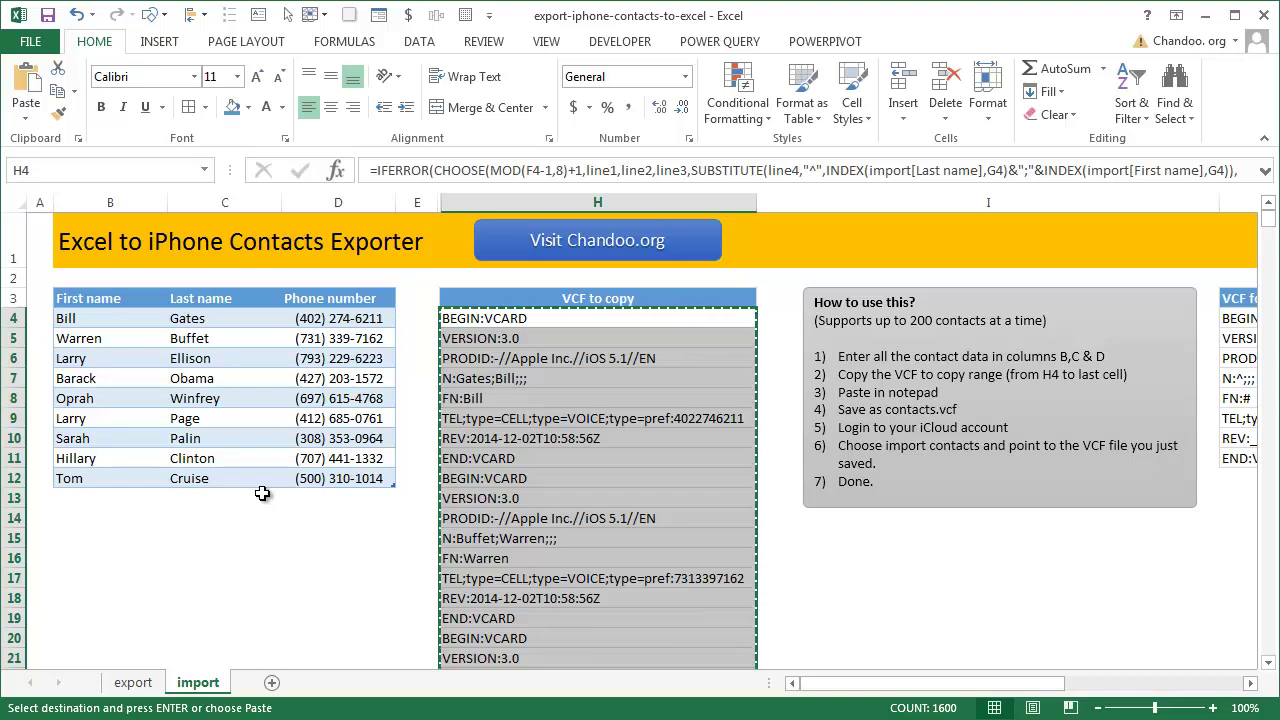
On the export sheet, inspect D30's name formula and unhide the columns within B:D
left_click(133, 682)
left_click(292, 418)
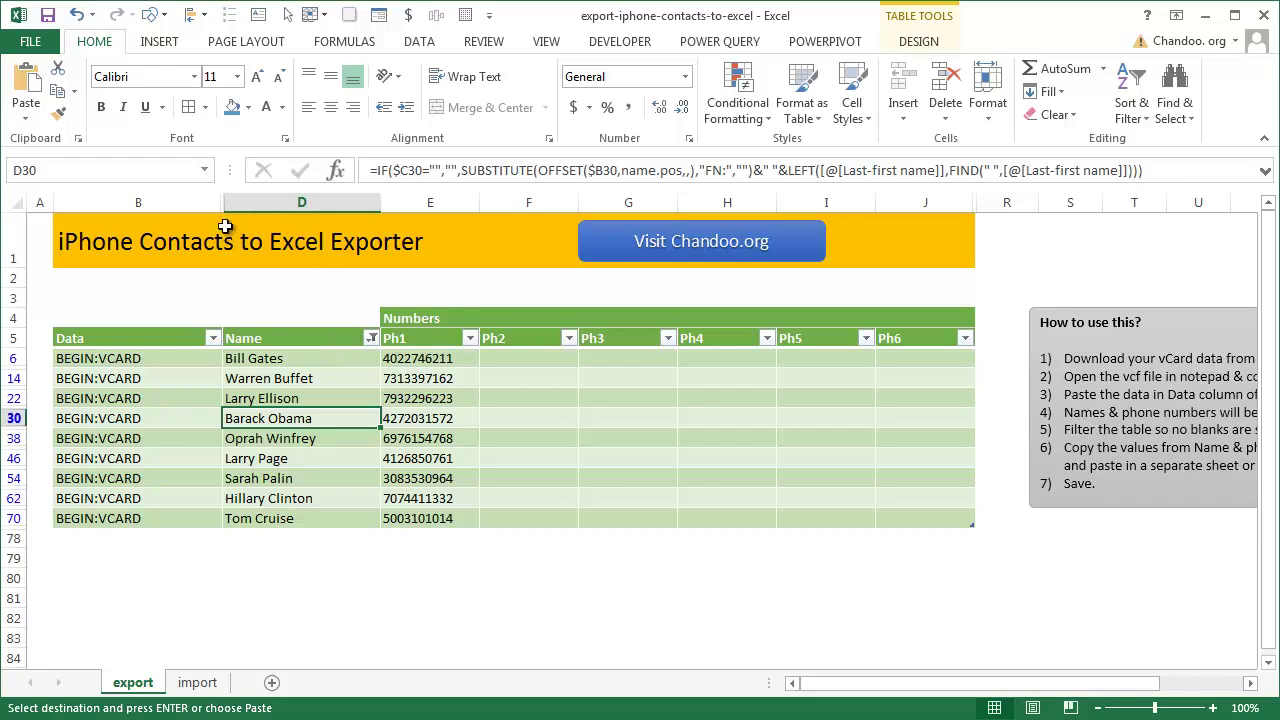
left_click_drag(218, 203, 270, 195)
right_click(270, 196)
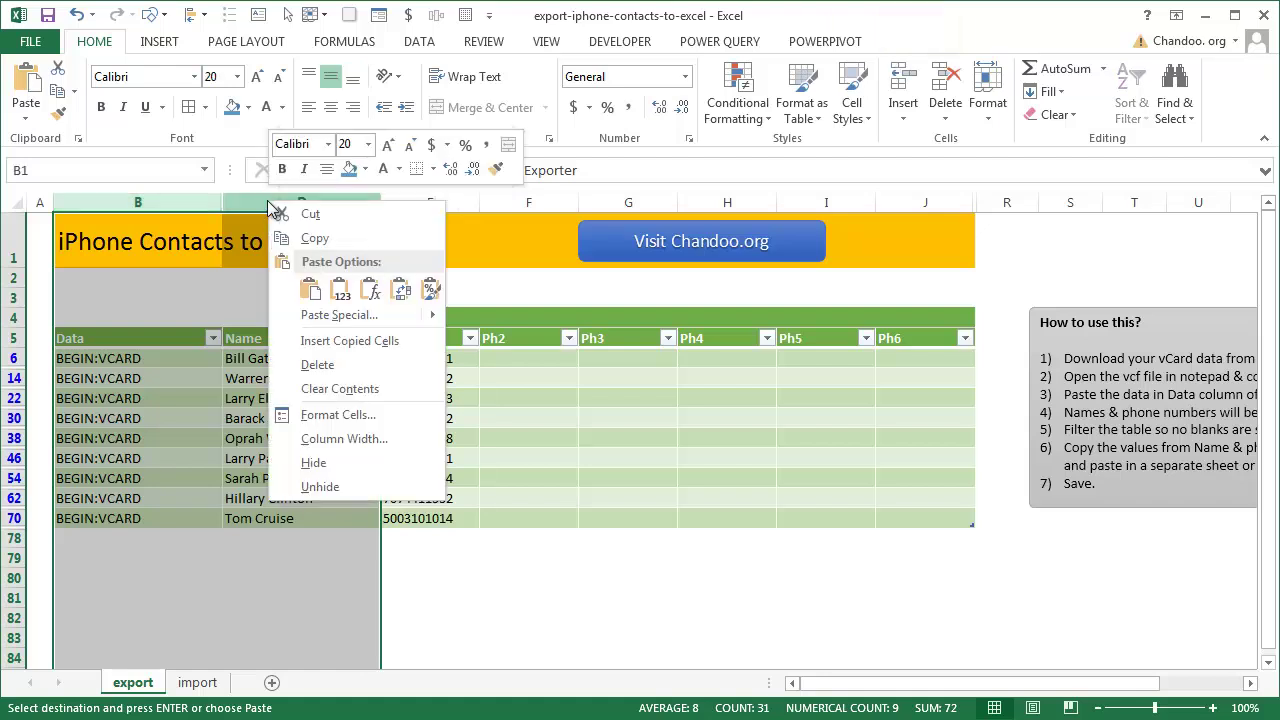
left_click(300, 488)
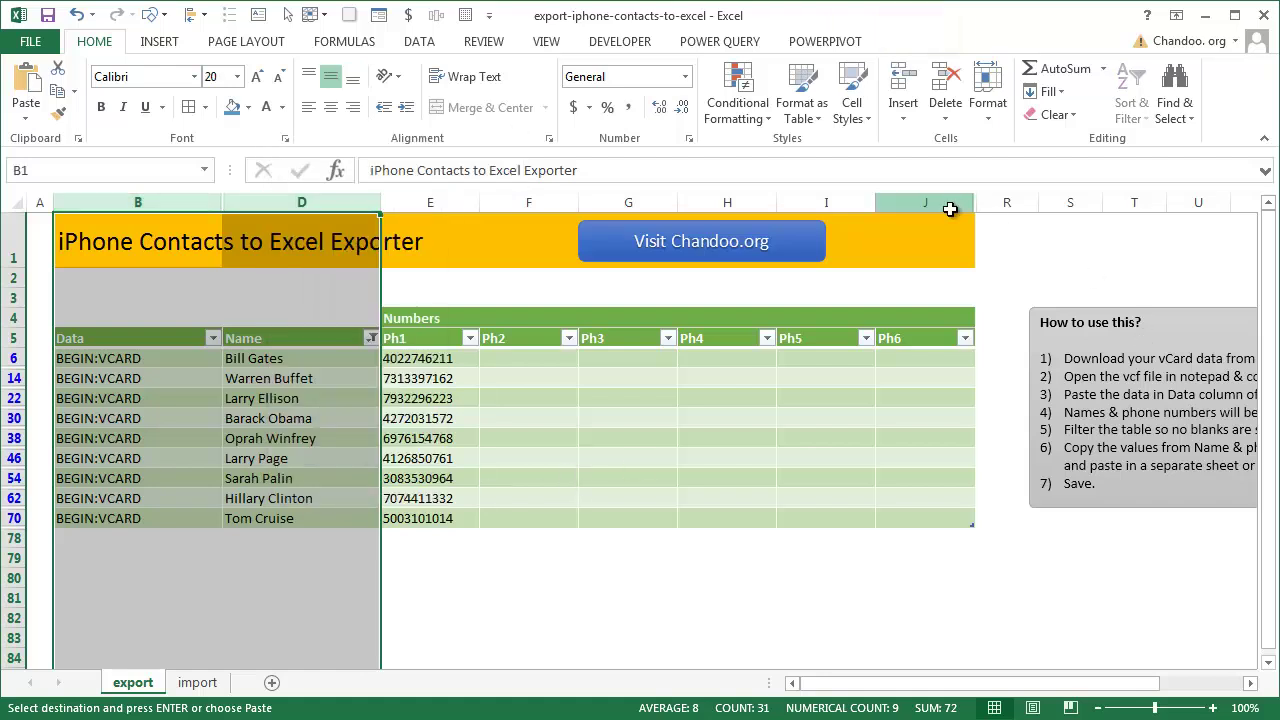
Select columns J:R, inspect D22's formula, and clear the Name column filter
left_click_drag(951, 204, 996, 198)
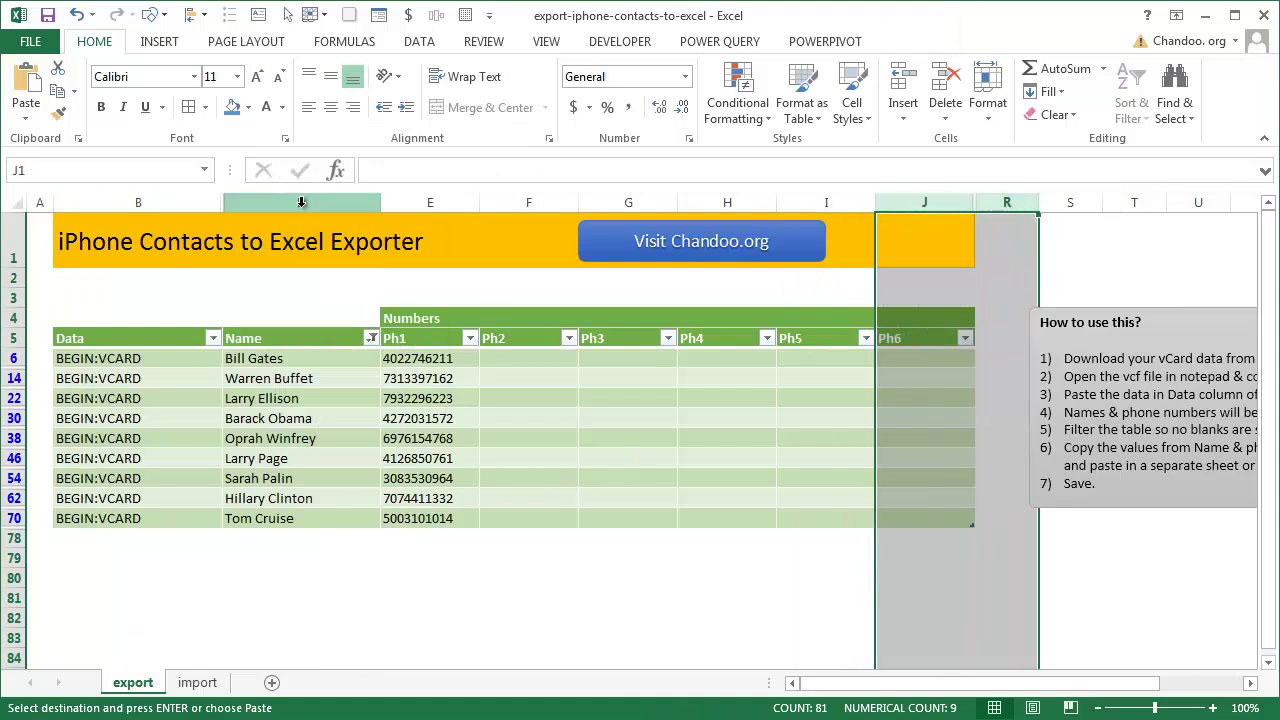
left_click(324, 392)
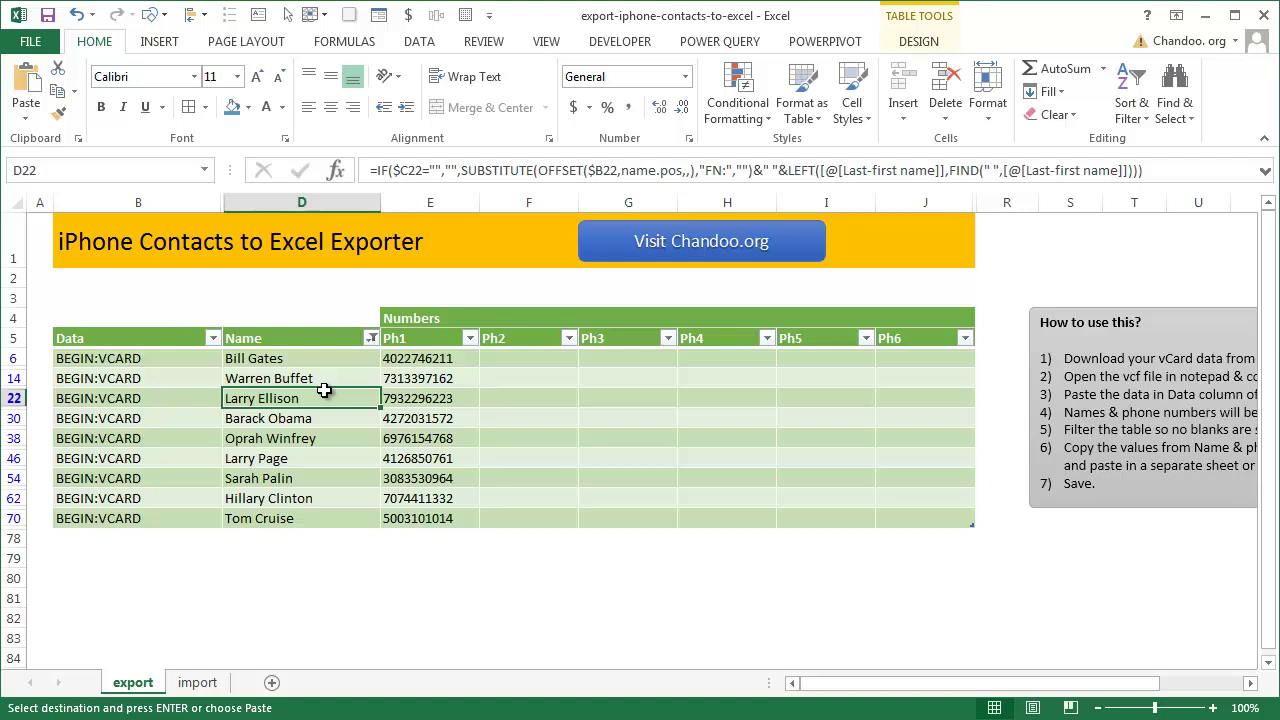
left_click(371, 338)
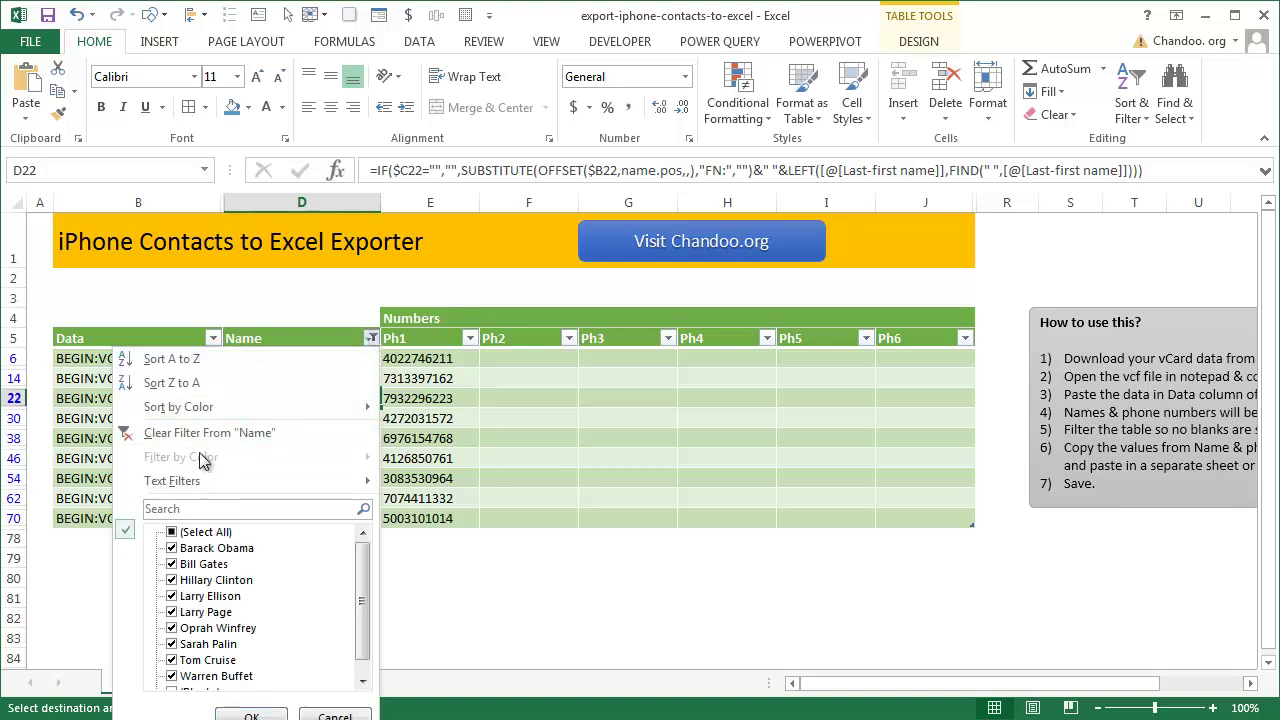
left_click(205, 432)
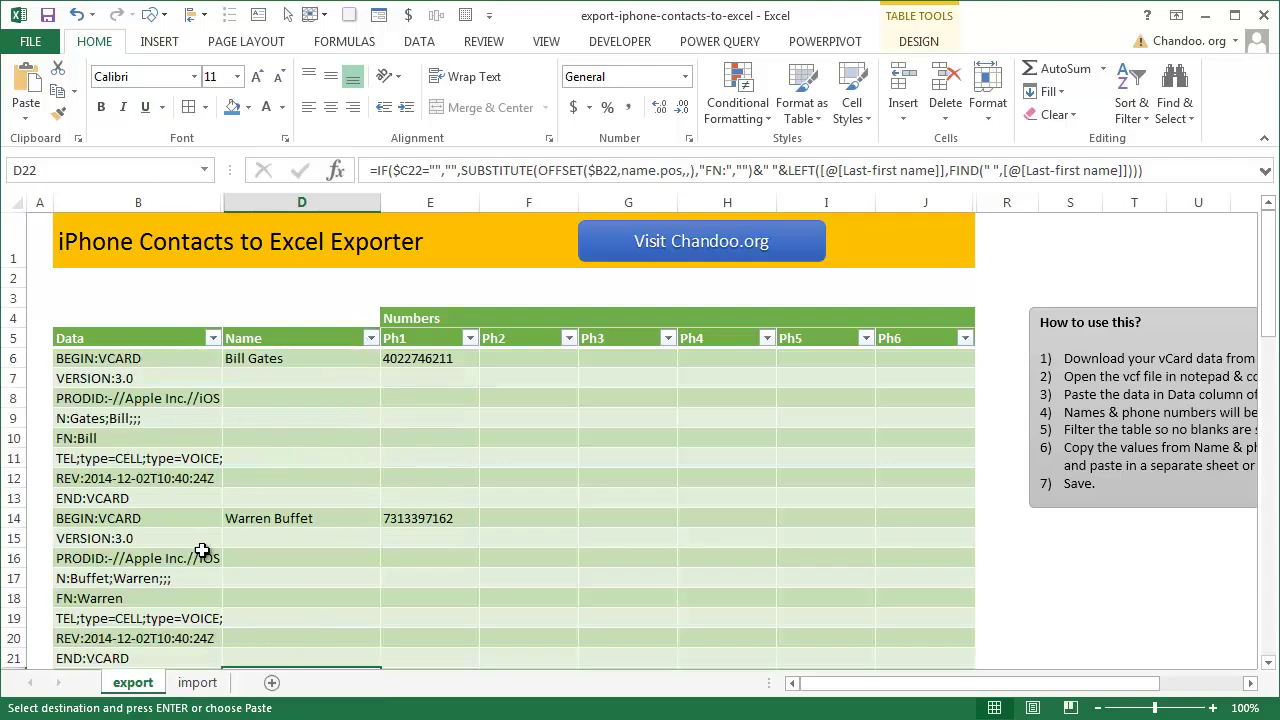
left_click(197, 682)
left_click(543, 337)
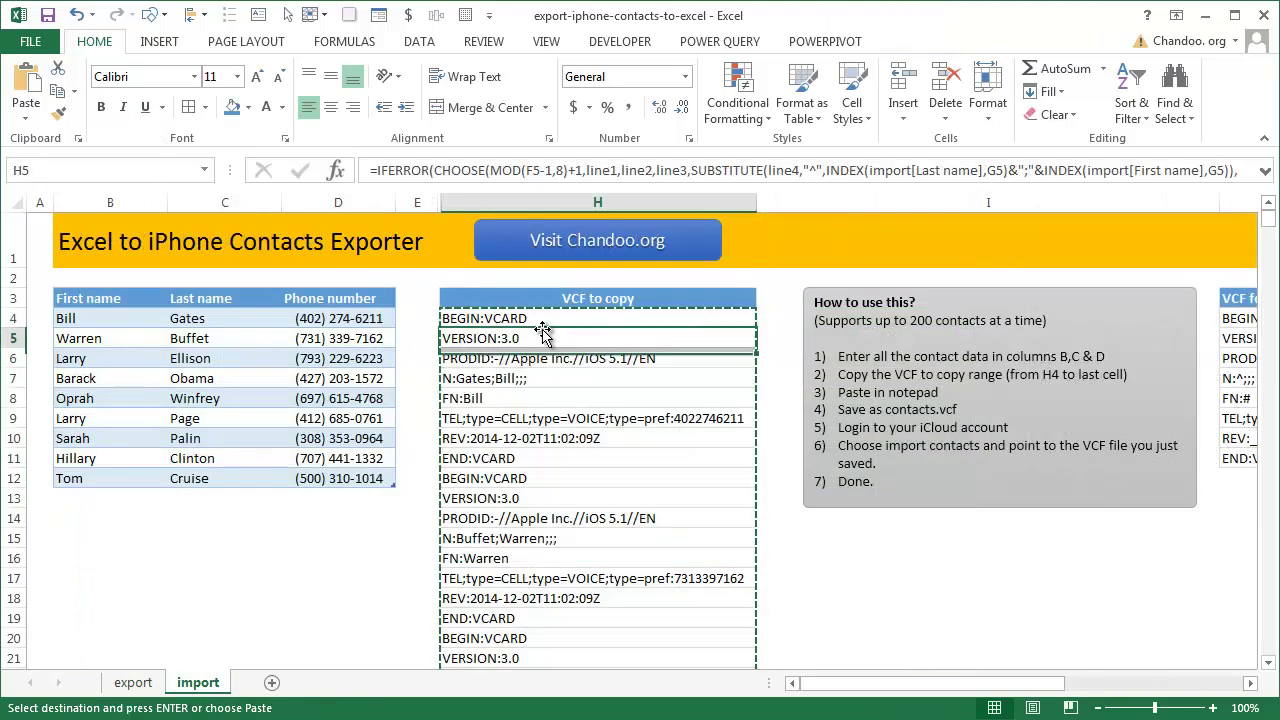
double_click(543, 337)
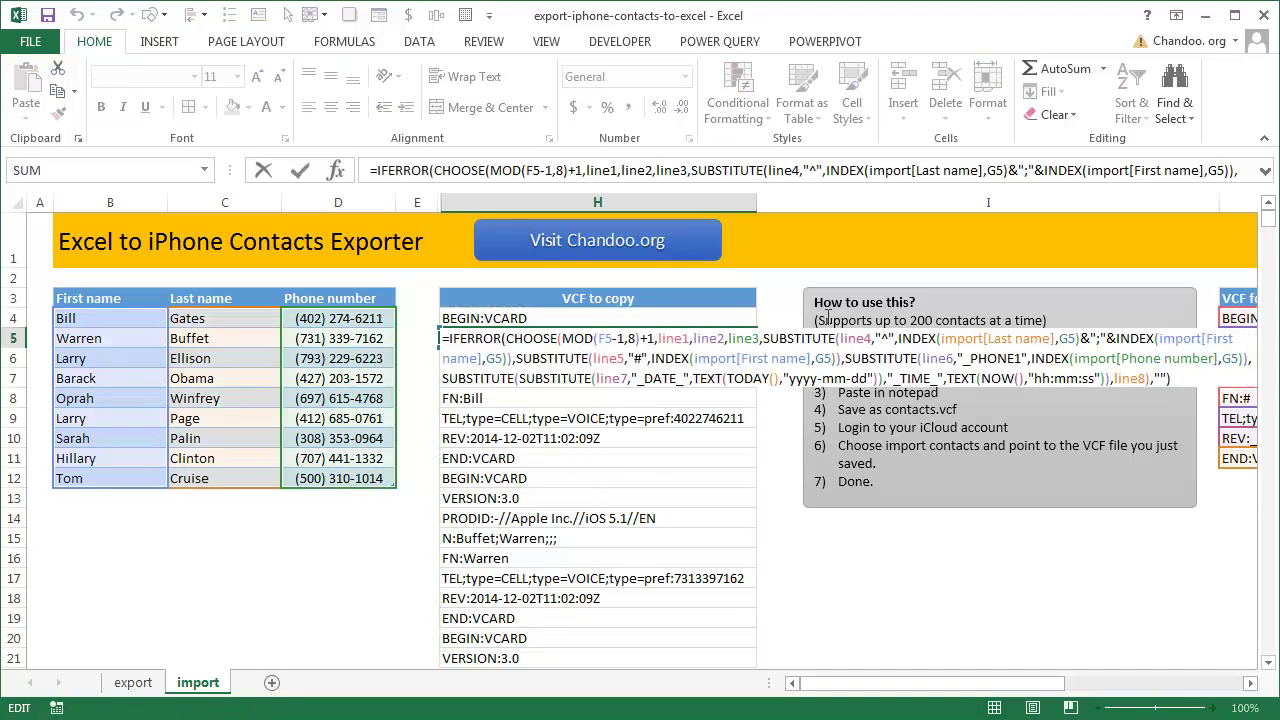
key("Escape")
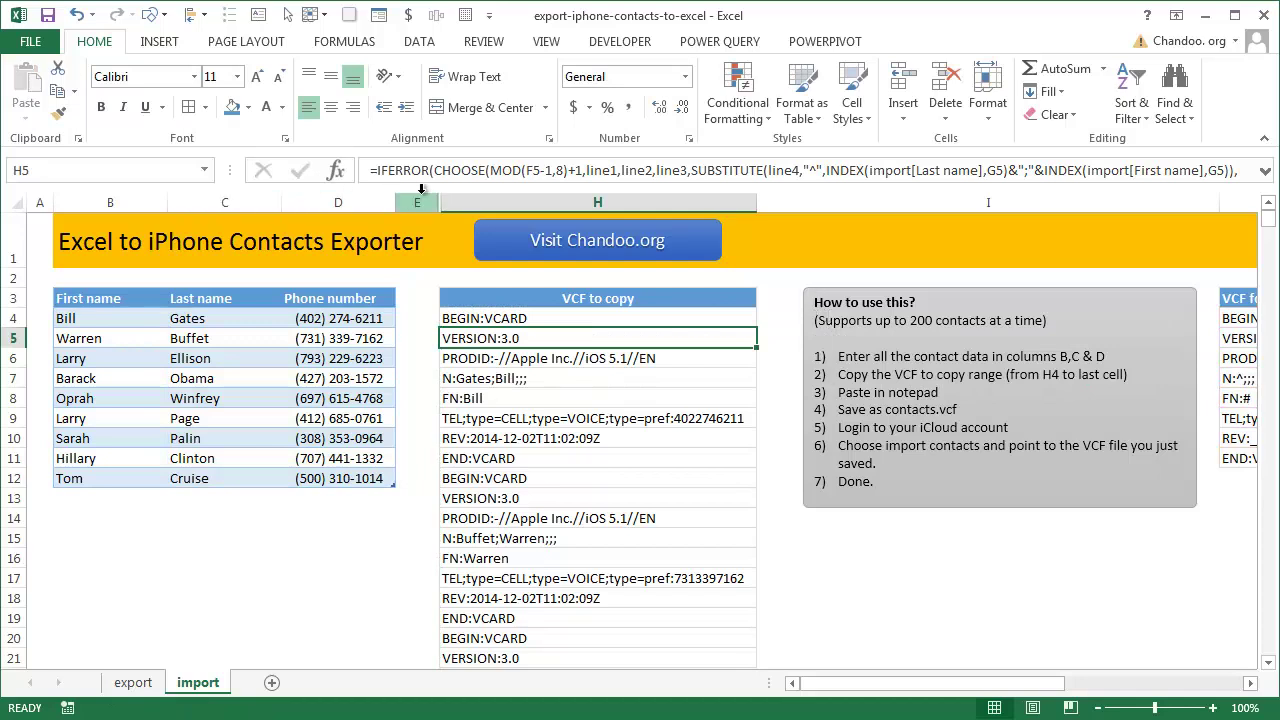
left_click_drag(417, 201, 515, 200)
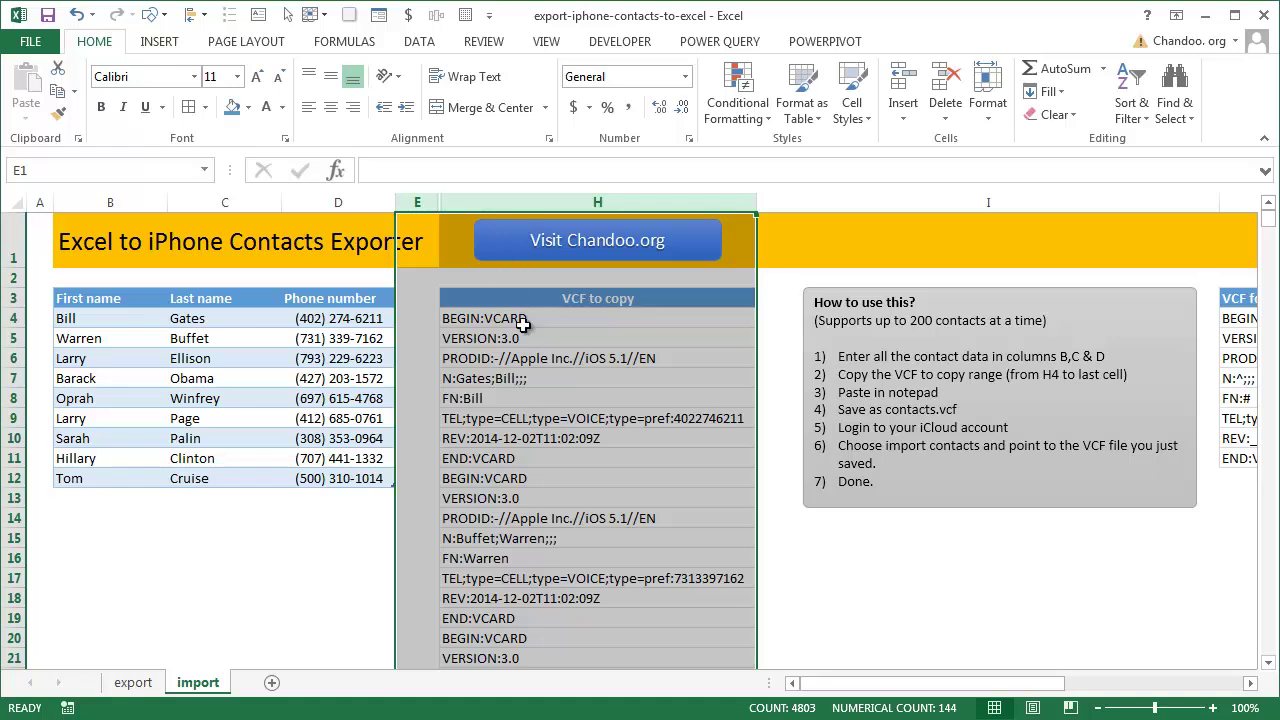
left_click(322, 339)
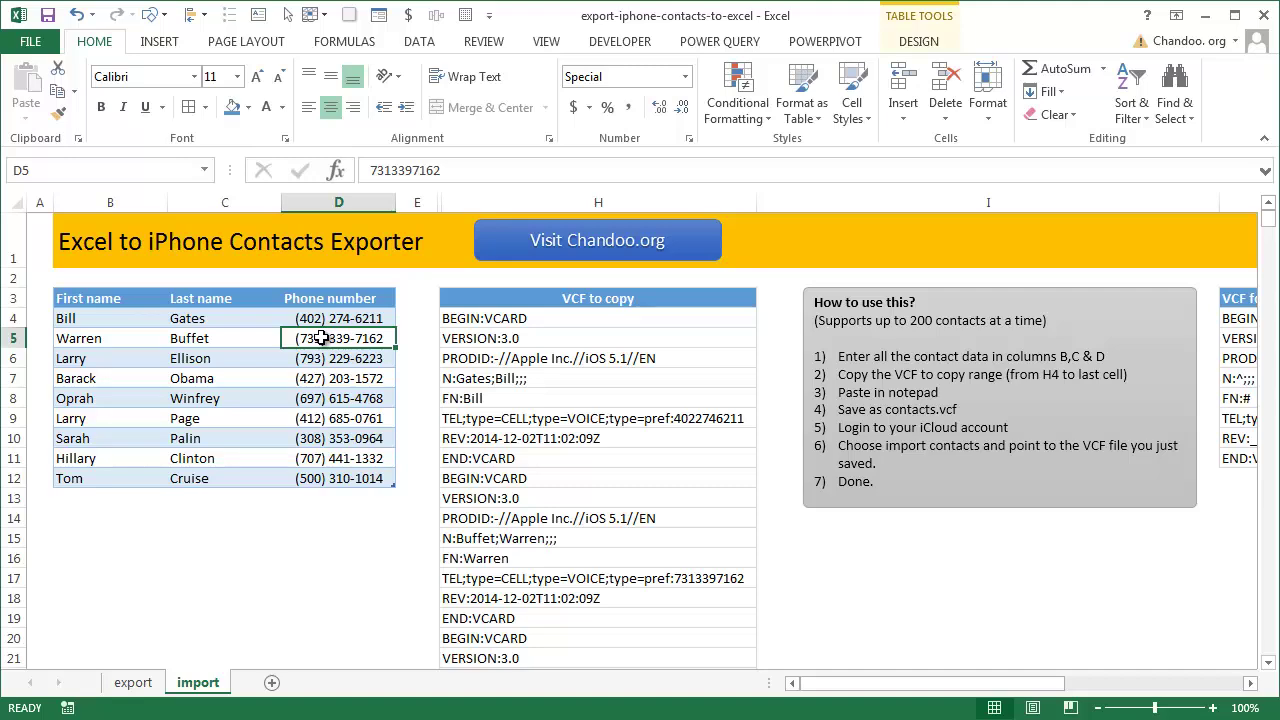
left_click(135, 683)
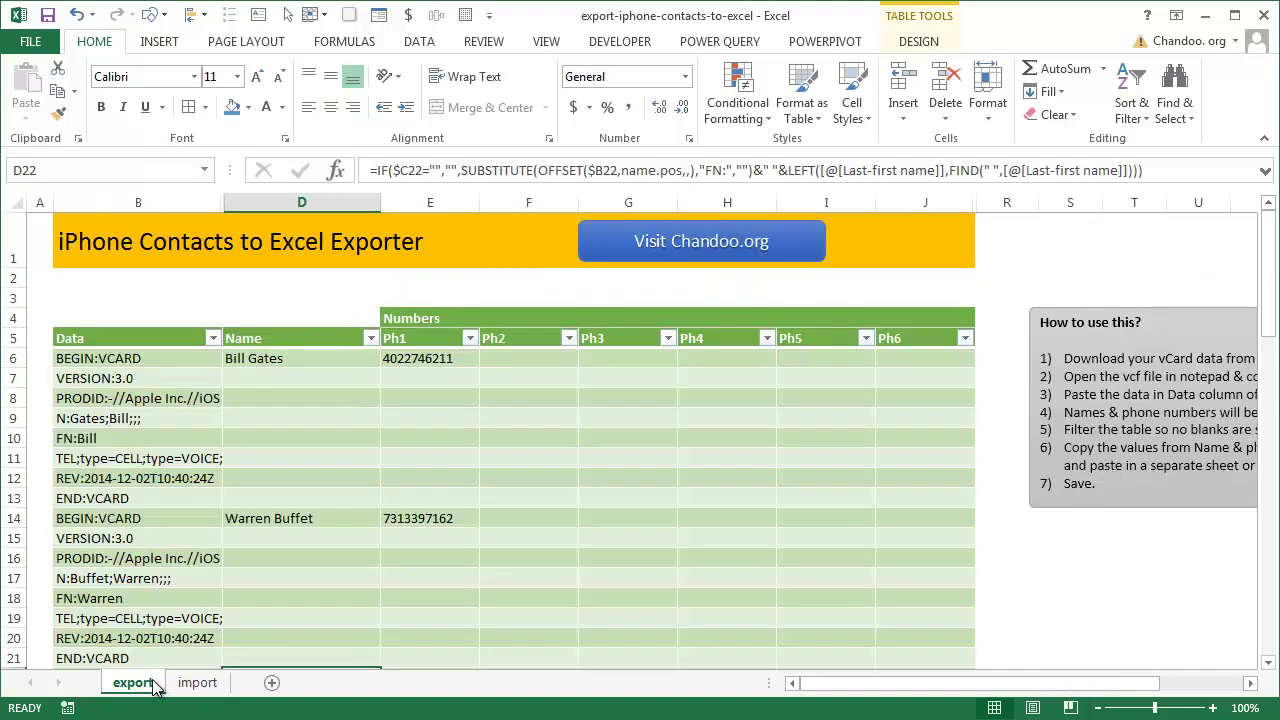